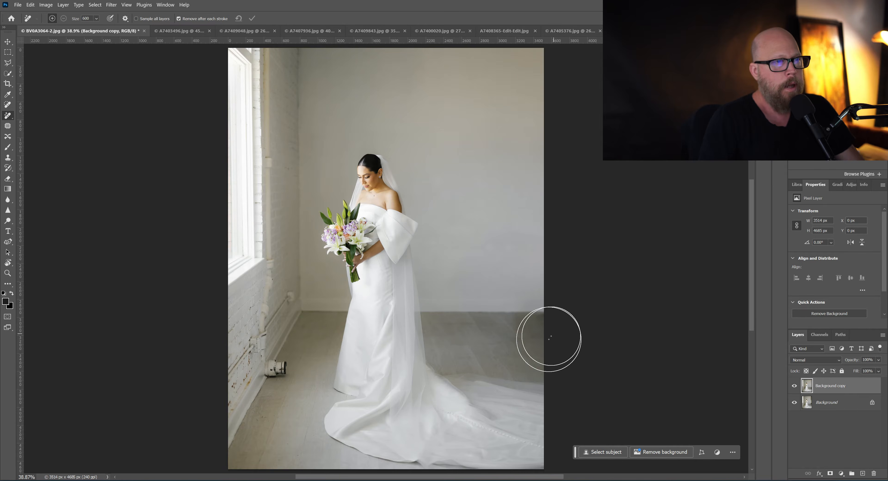
# - Paint out the flaw along the wall-floor line near the bride photo's right edge with the Remove tool at size 250
pyautogui.scroll(3, 551, 337)
pyautogui.press('[')
pyautogui.press('[')
pyautogui.press('[')
pyautogui.press('[')
pyautogui.moveTo(618, 326)
pyautogui.mouseDown()
pyautogui.moveTo(597, 328)
pyautogui.moveTo(621, 324)
pyautogui.mouseUp()
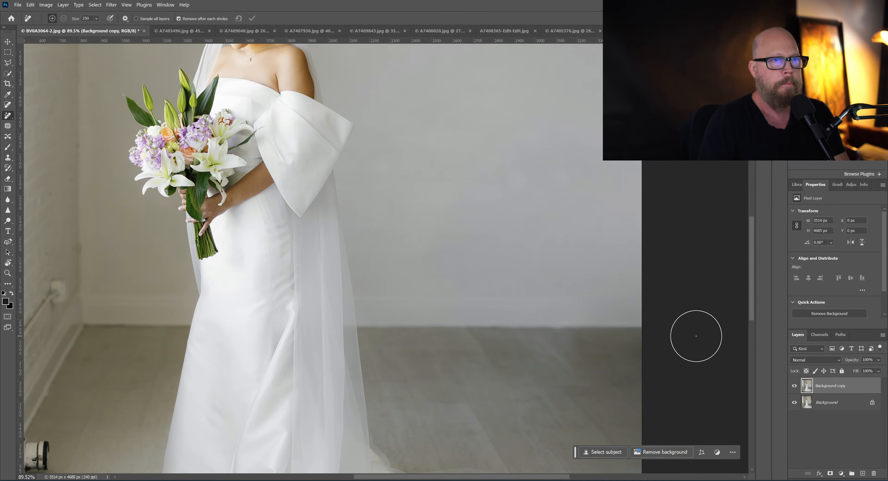
pyautogui.click(575, 330)
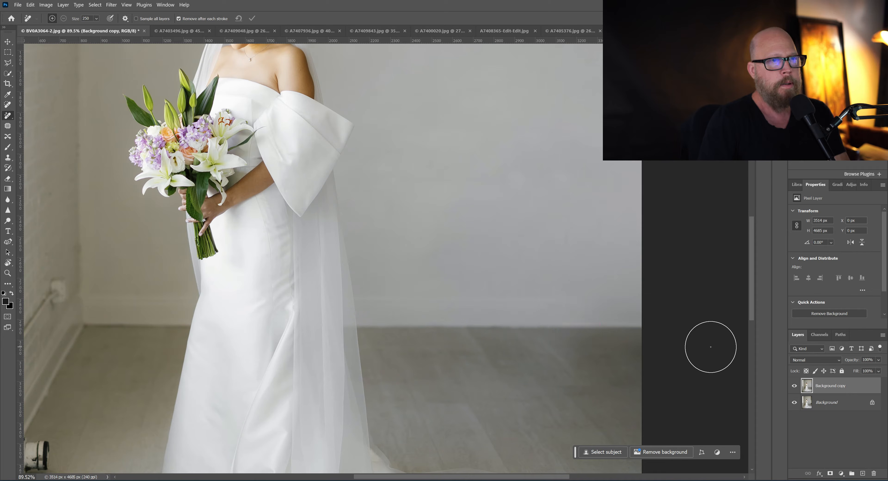
pyautogui.hotkey('ctrl', '0')
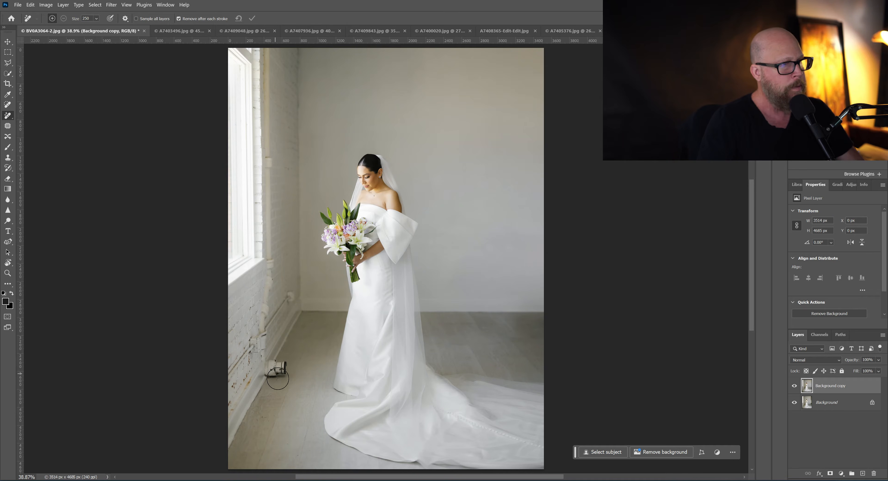
# - Remove the metal fixture at the foot of the white brick wall with the Remove tool at size 300
pyautogui.press(']')
pyautogui.moveTo(277, 365)
pyautogui.mouseDown()
pyautogui.moveTo(288, 369)
pyautogui.moveTo(274, 373)
pyautogui.mouseUp()
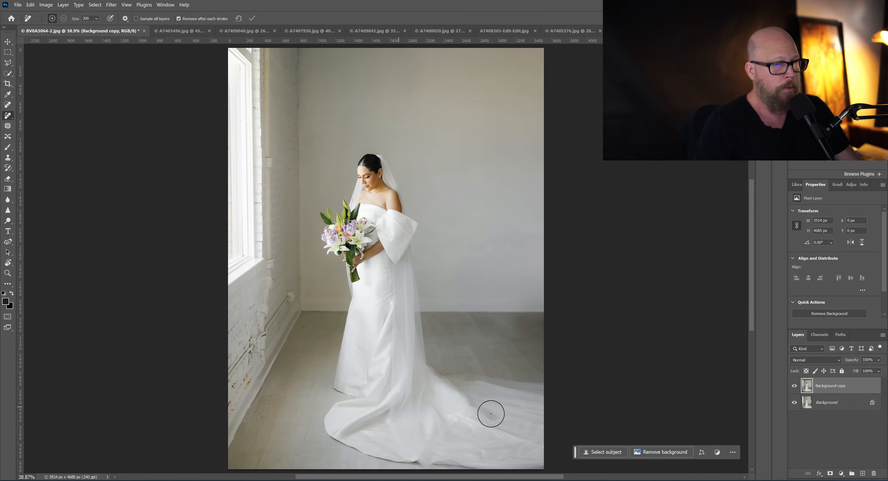
pyautogui.scroll(1, 575, 431)
# - Switch to Lightroom Classic to view its version of the bride photo, and return to Photoshop
pyautogui.moveTo(552, 480)
pyautogui.click(517, 472)
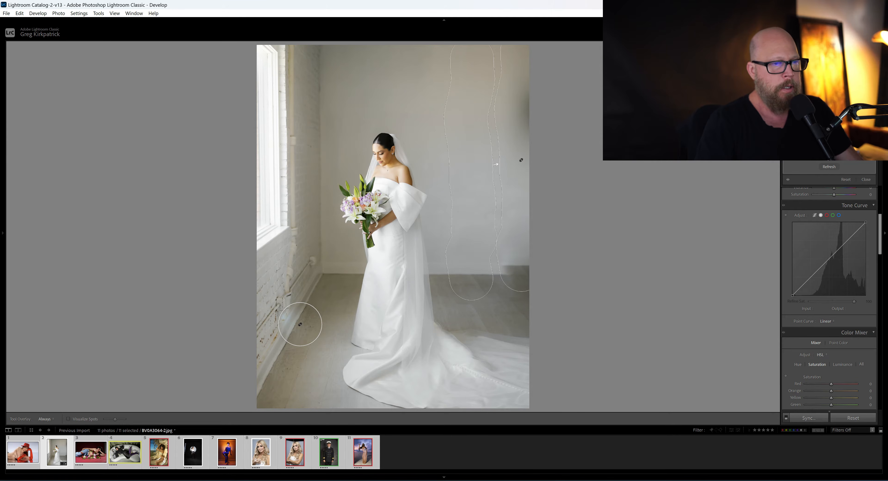
pyautogui.hotkey('alt', 'Tab')
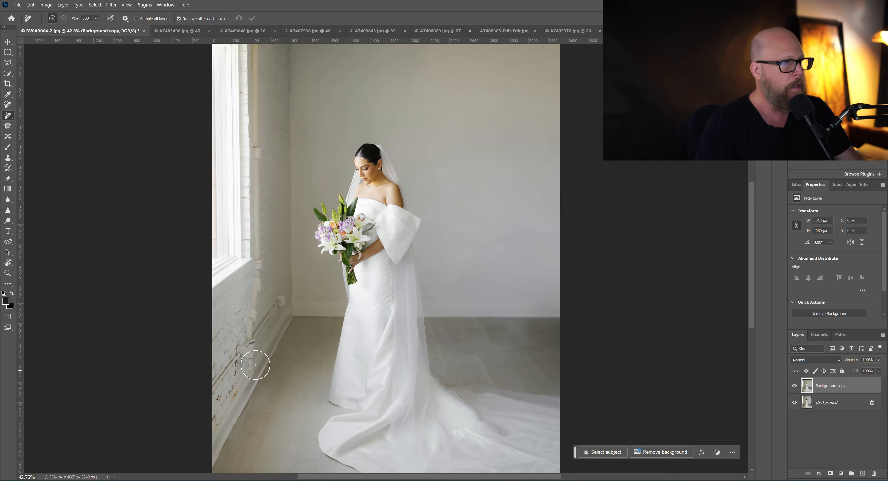
pyautogui.press('[')
pyautogui.press('[')
pyautogui.press('[')
pyautogui.press('[')
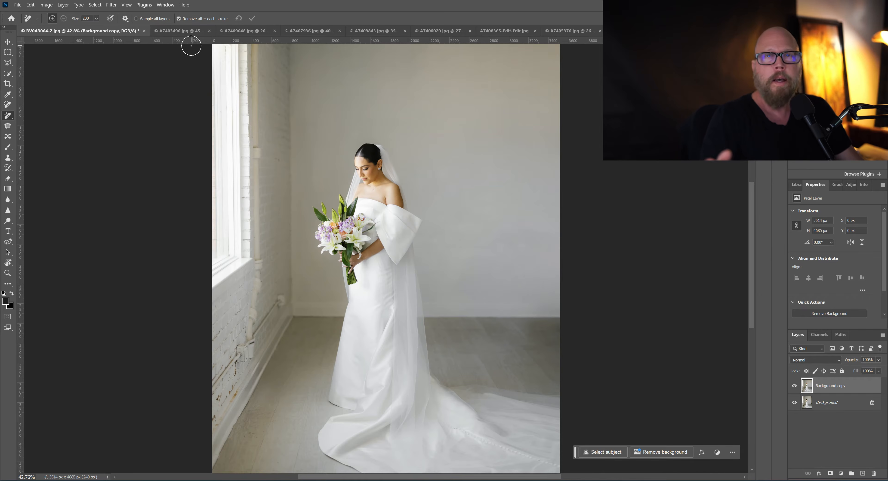
# - Bring up A7403496.jpg and enlarge the Remove tool brush to 400, with the photo's left edge in view
pyautogui.click(184, 32)
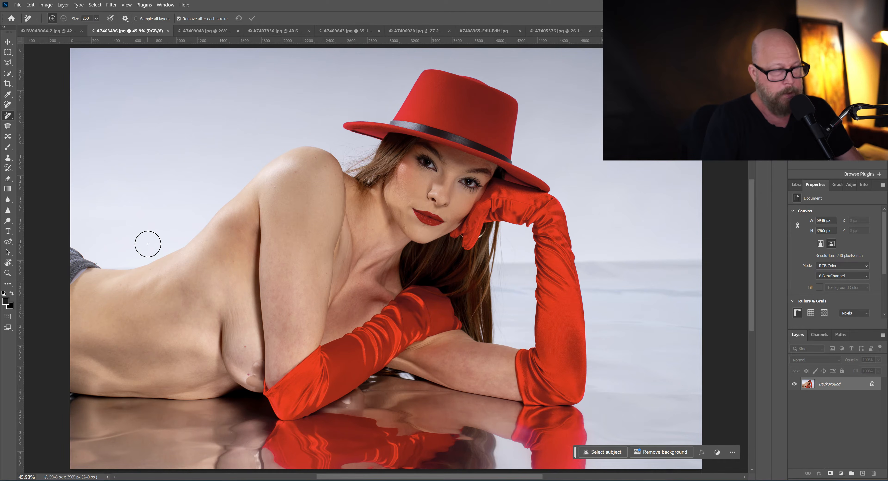
pyautogui.press(']')
pyautogui.press(']')
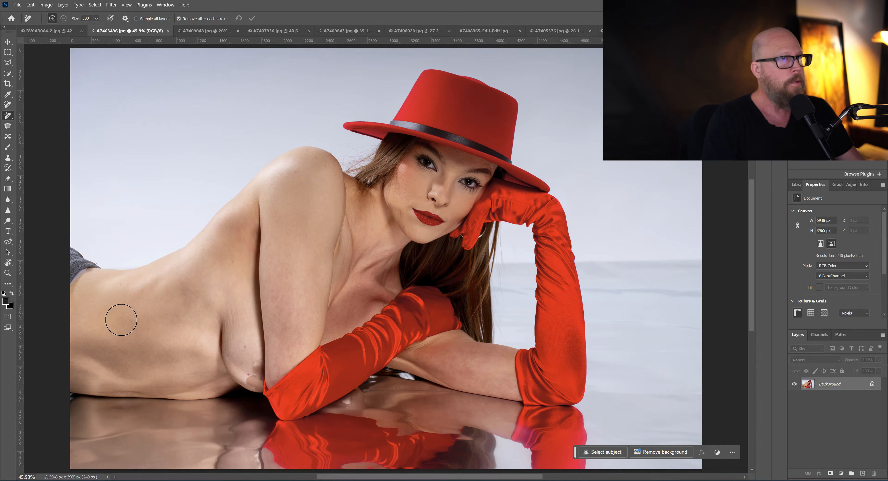
pyautogui.press(']')
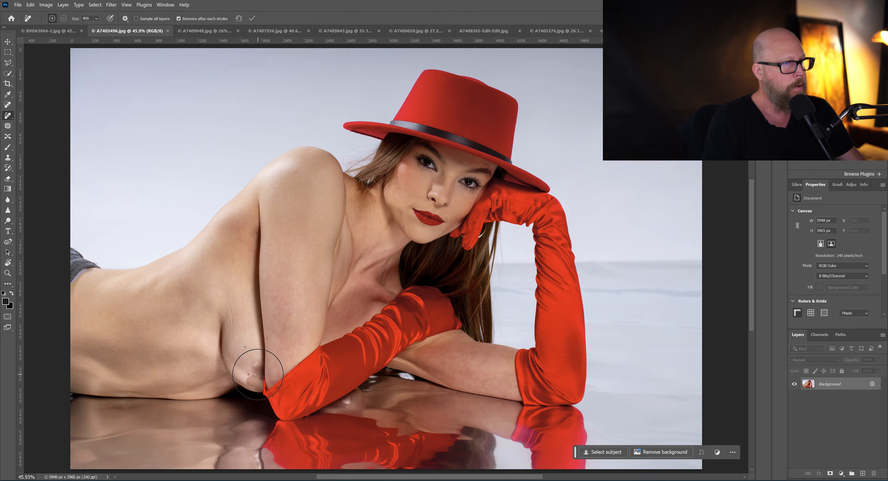
pyautogui.scroll(5, 258, 374)
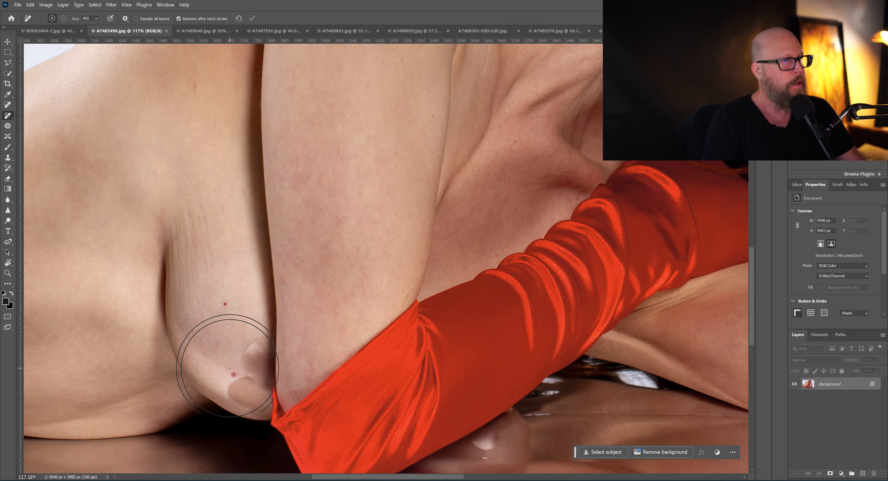
pyautogui.scroll(-5, 229, 366)
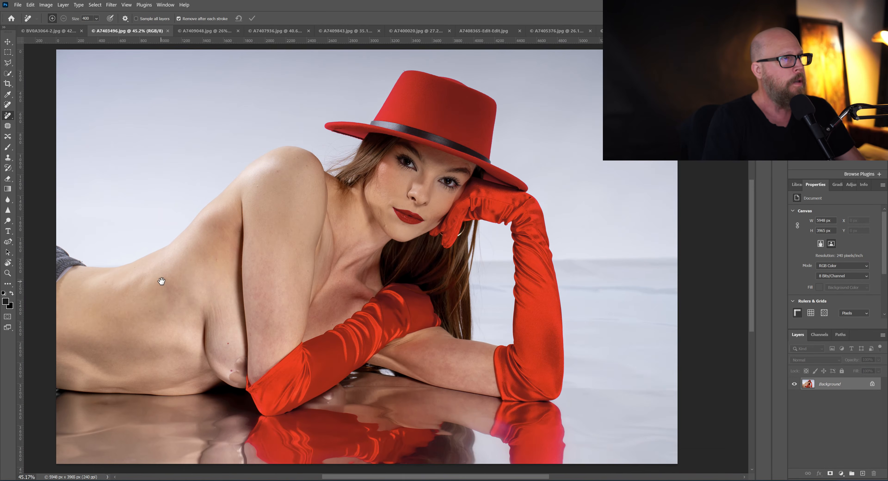
pyautogui.moveTo(161, 281); pyautogui.dragTo(242, 269)
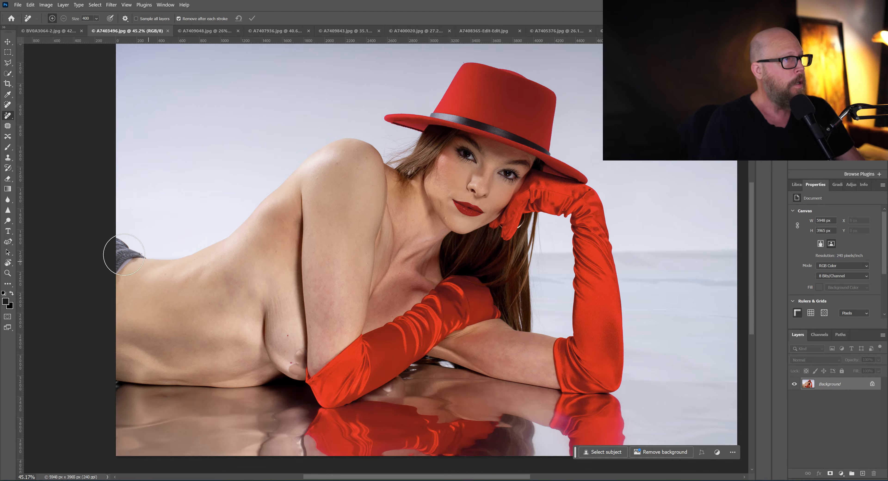
# - Remove the grey garment at the photo's left edge with the Remove tool, undoing the first pass and painting over it again
pyautogui.moveTo(139, 254); pyautogui.dragTo(120, 249)
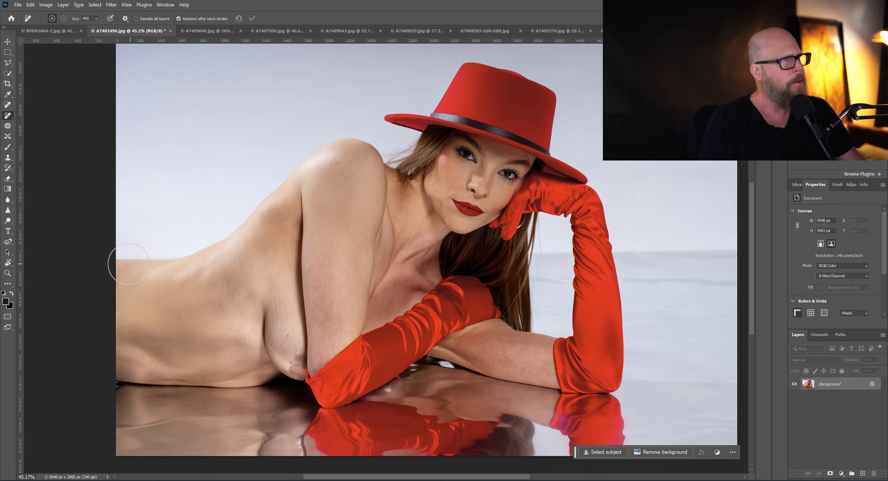
pyautogui.hotkey('ctrl', 'z')
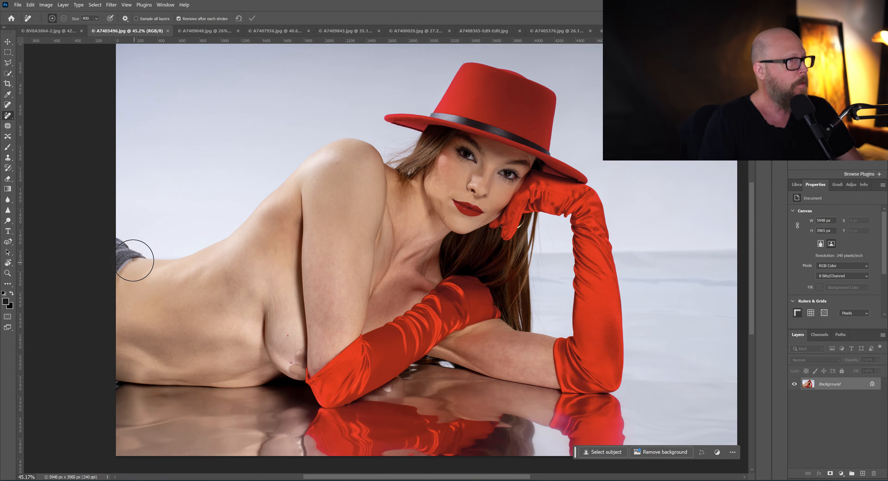
pyautogui.moveTo(133, 254)
pyautogui.mouseDown()
pyautogui.moveTo(113, 258)
pyautogui.moveTo(114, 246)
pyautogui.mouseUp()
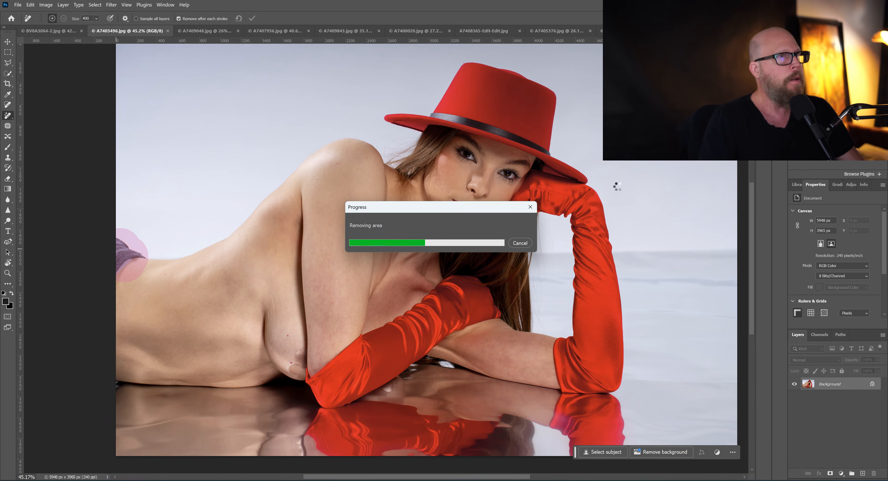
# - Remove the adhesive cover and nearby skin mark beside the red glove's elbow at brush size 175, and reduce the brush to 100
pyautogui.scroll(1, 320, 277)
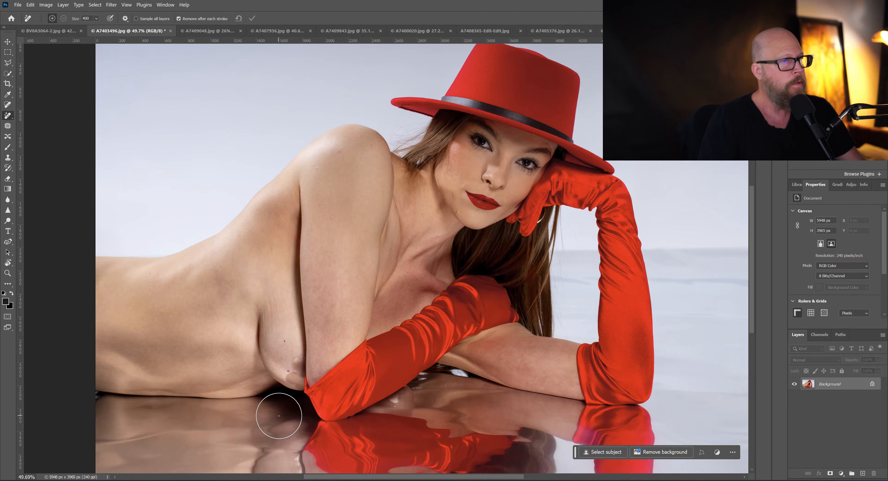
pyautogui.scroll(5, 279, 407)
pyautogui.press('[')
pyautogui.press('[')
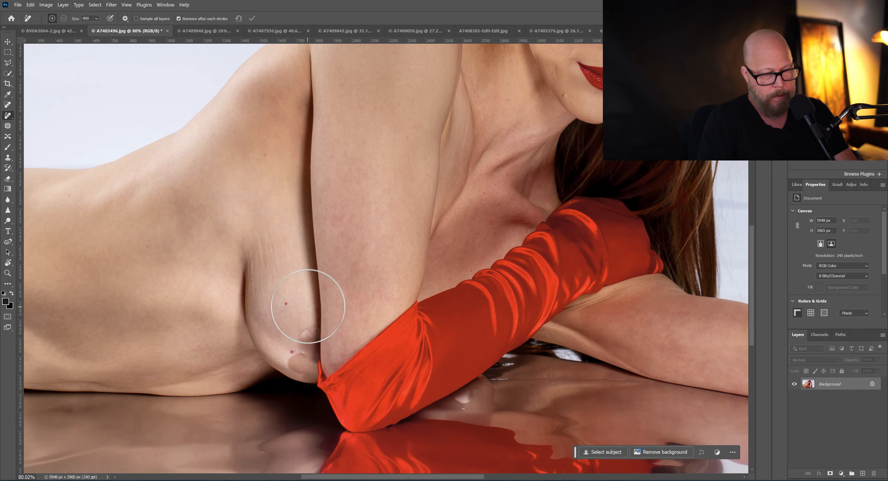
pyautogui.press('[')
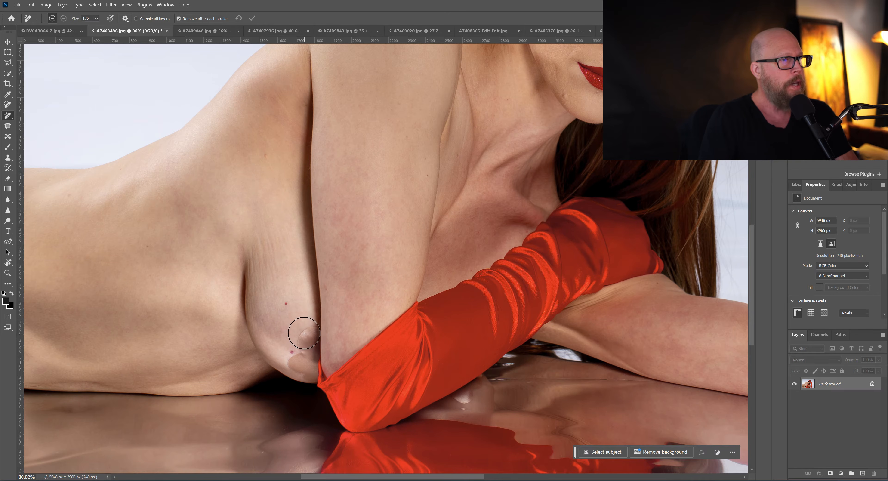
pyautogui.moveTo(302, 334)
pyautogui.mouseDown()
pyautogui.moveTo(303, 367)
pyautogui.moveTo(296, 325)
pyautogui.mouseUp()
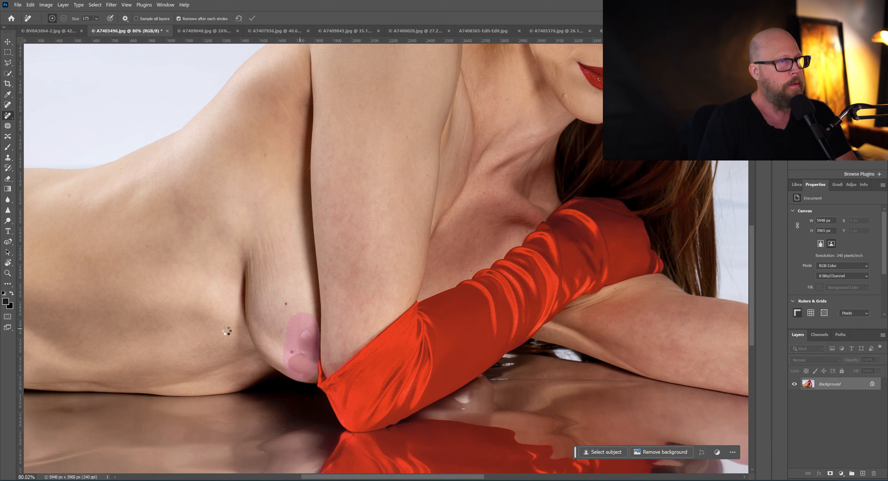
pyautogui.press('[')
pyautogui.press('[')
pyautogui.press('[')
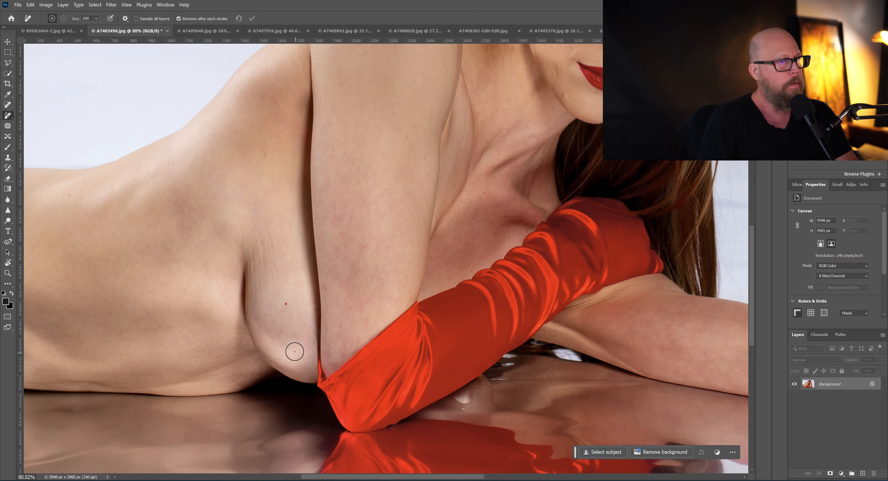
pyautogui.hotkey('ctrl', '0')
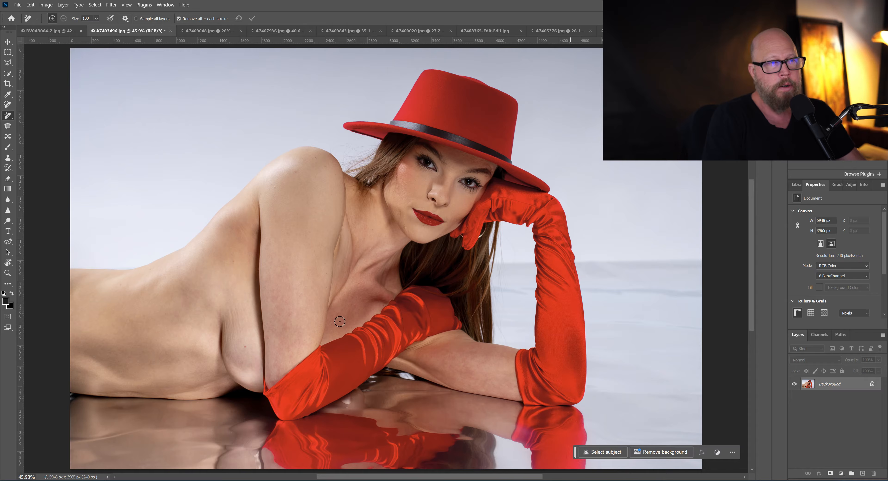
# - Bring up A7409048.jpg and remove the pale lining showing above the lace top's upper edge with the Remove tool at size 60
pyautogui.click(207, 30)
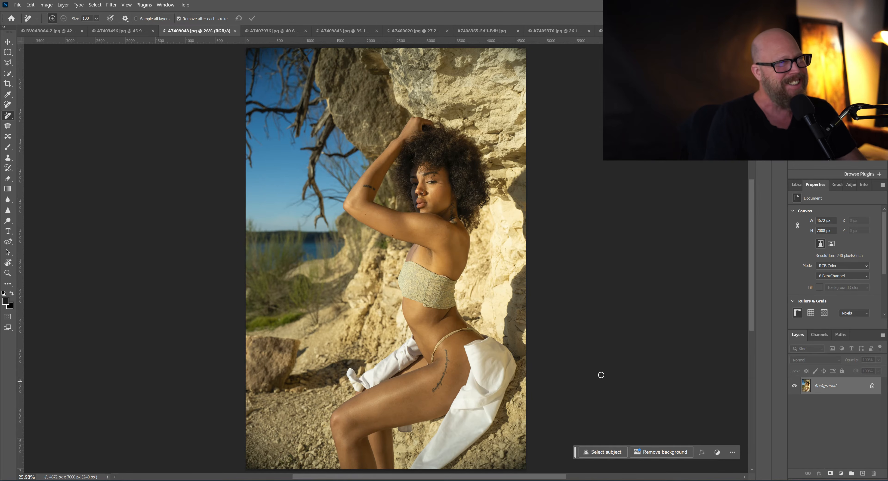
pyautogui.scroll(2, 498, 336)
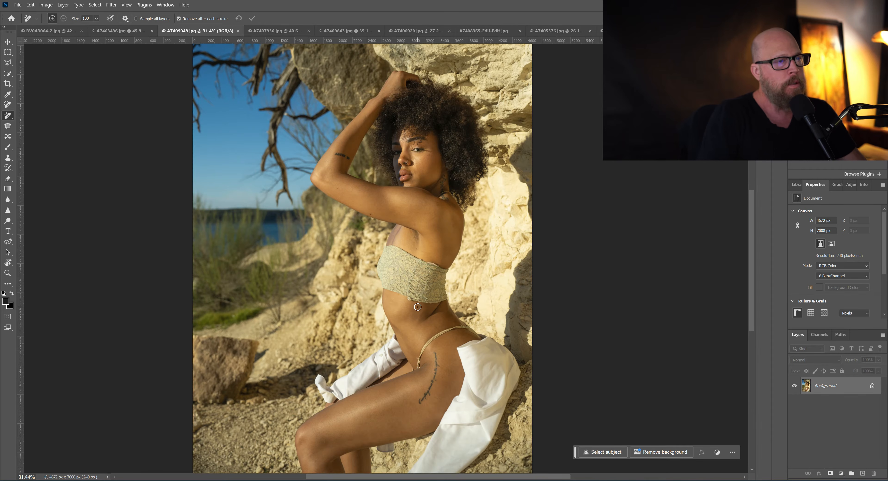
pyautogui.scroll(3, 418, 306)
pyautogui.scroll(5, 418, 307)
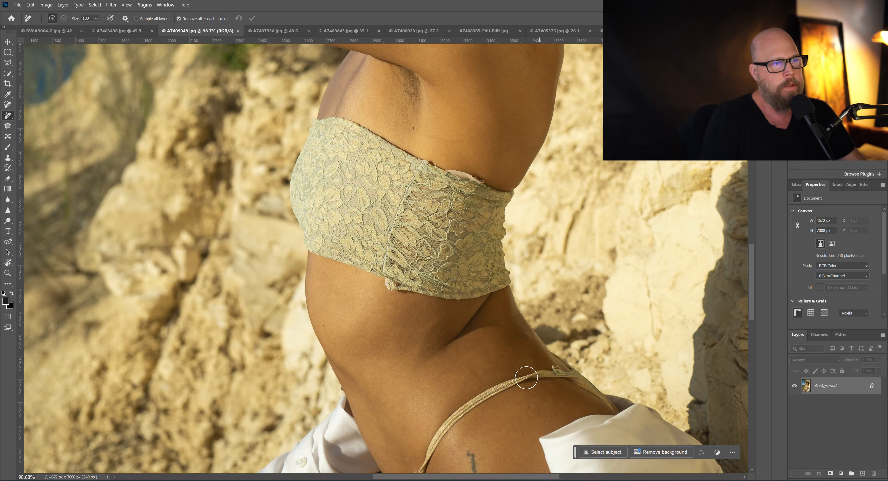
pyautogui.press('[')
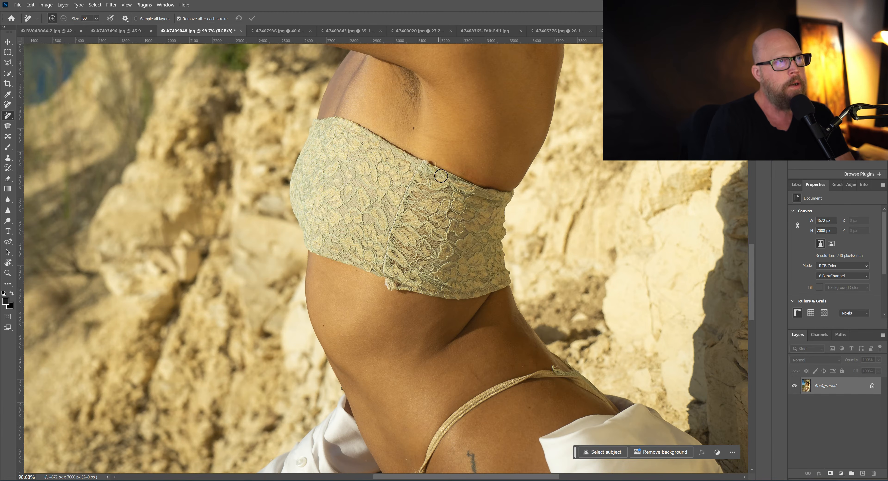
# - Paint over the stray bit beside the seam at the lace top's upper edge with a much smaller Remove tool brush
pyautogui.scroll(5, 441, 176)
pyautogui.press('[')
pyautogui.press('[')
pyautogui.press('[')
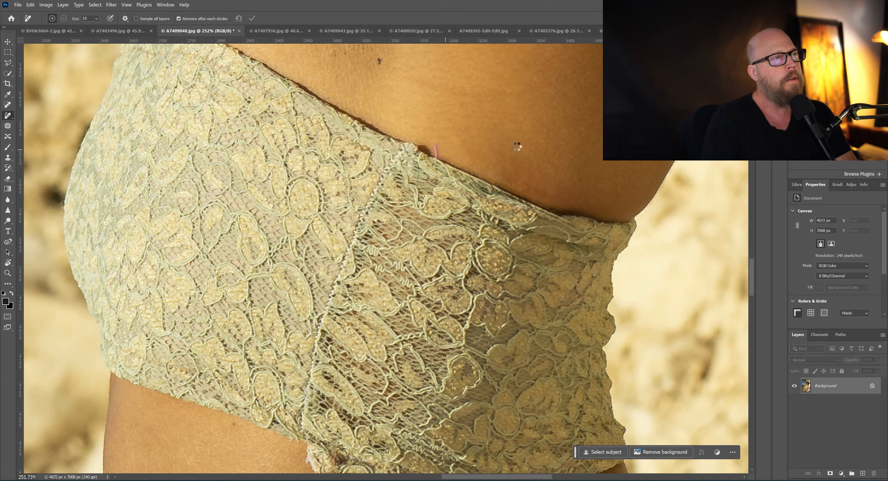
# - Remove the frayed white threads and leftover specks at the lace top's lower hem with the Remove tool at size 60
pyautogui.moveTo(385, 261); pyautogui.dragTo(453, 97)
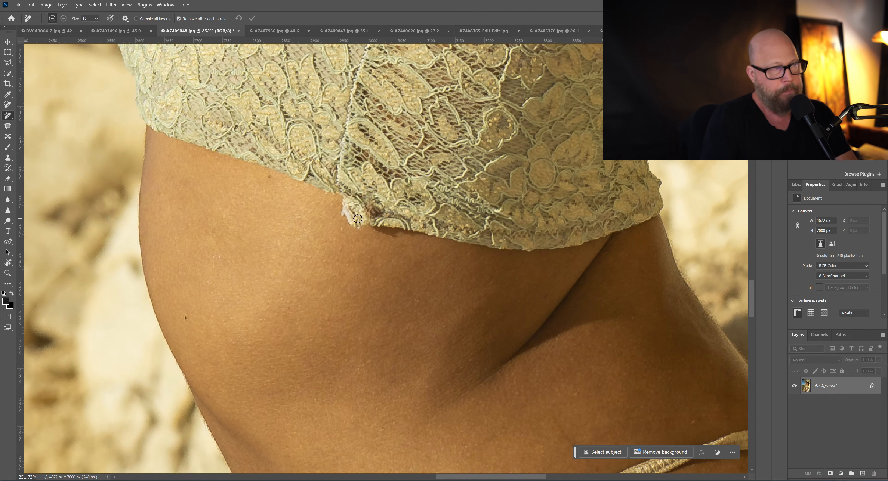
pyautogui.press(']')
pyautogui.press(']')
pyautogui.press(']')
pyautogui.press(']')
pyautogui.press(']')
pyautogui.press(']')
pyautogui.press(']')
pyautogui.press(']')
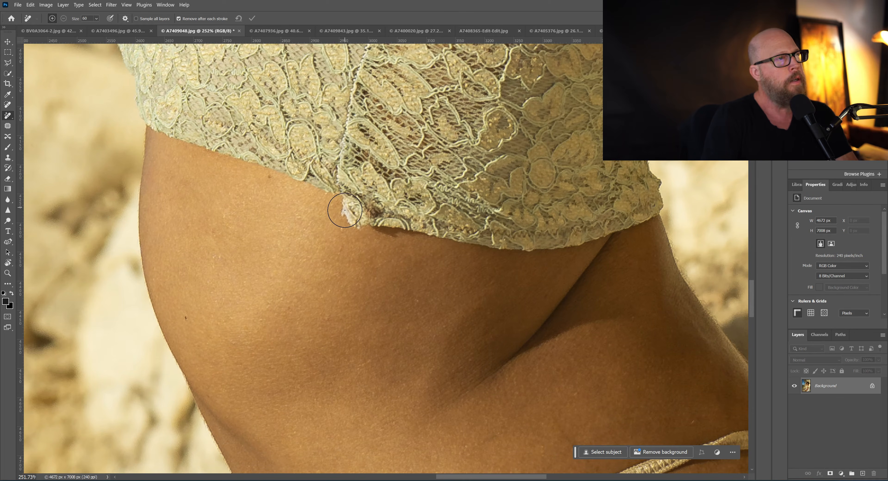
pyautogui.moveTo(409, 225); pyautogui.dragTo(341, 203)
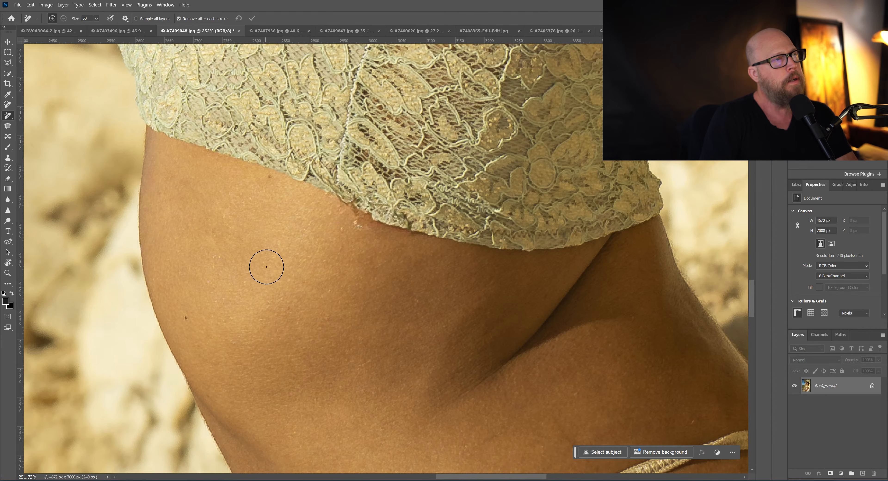
pyautogui.click(357, 224)
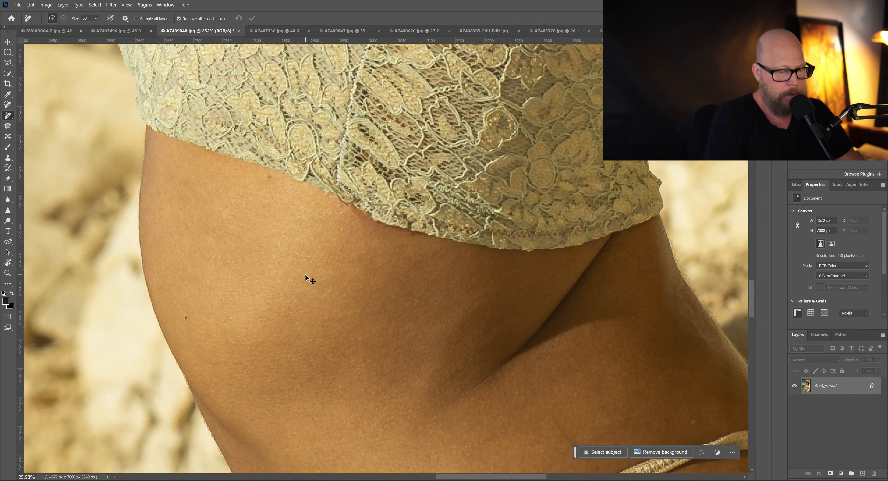
pyautogui.hotkey('ctrl', '0')
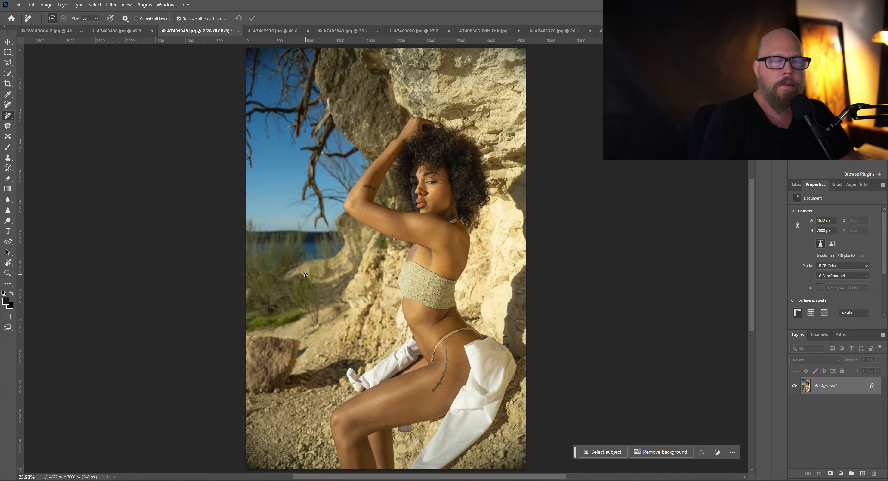
# - Remove the stray white bit above the seam at the lace top's upper edge with the Remove tool at size 30
pyautogui.scroll(7, 445, 338)
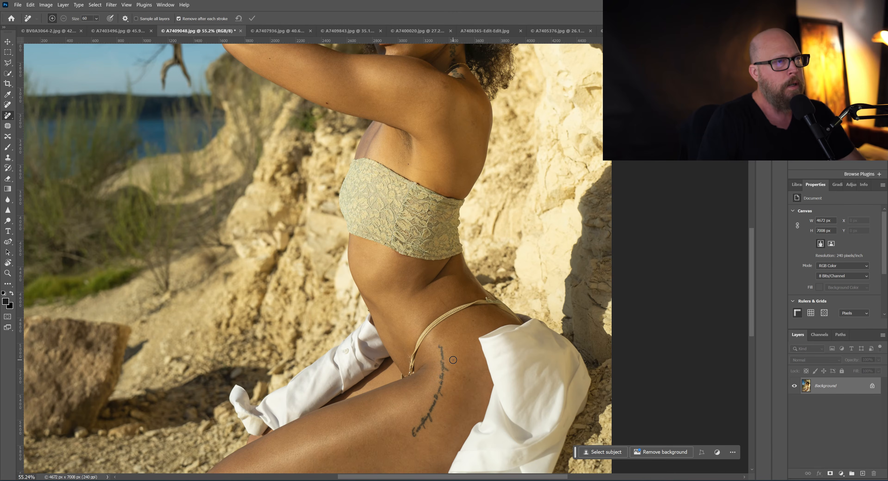
pyautogui.scroll(4, 426, 185)
pyautogui.scroll(12, 413, 187)
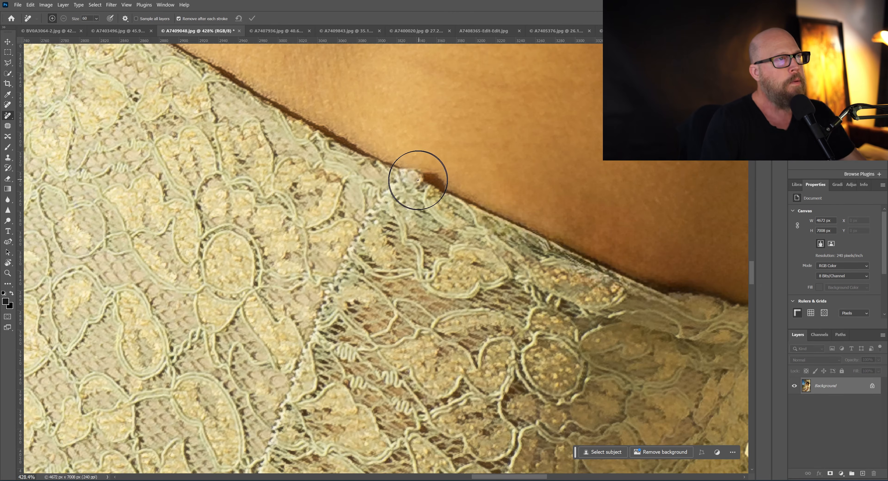
pyautogui.press('[')
pyautogui.press('[')
pyautogui.press('[')
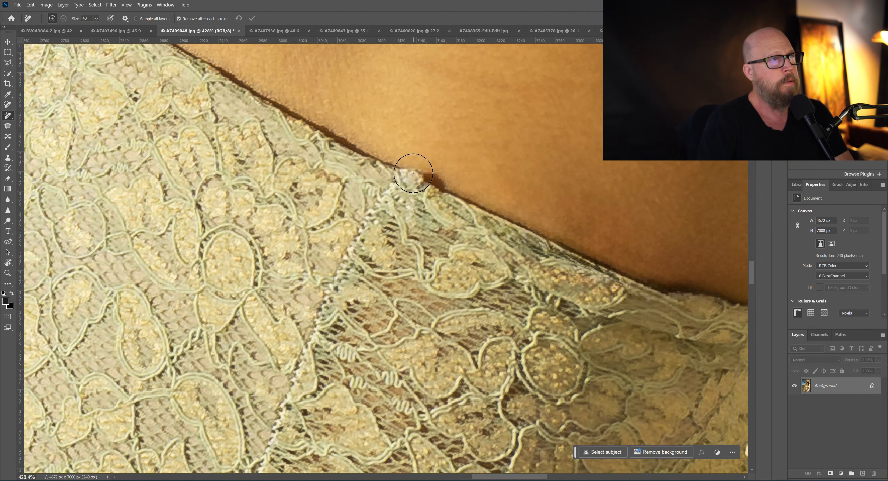
pyautogui.click(412, 176)
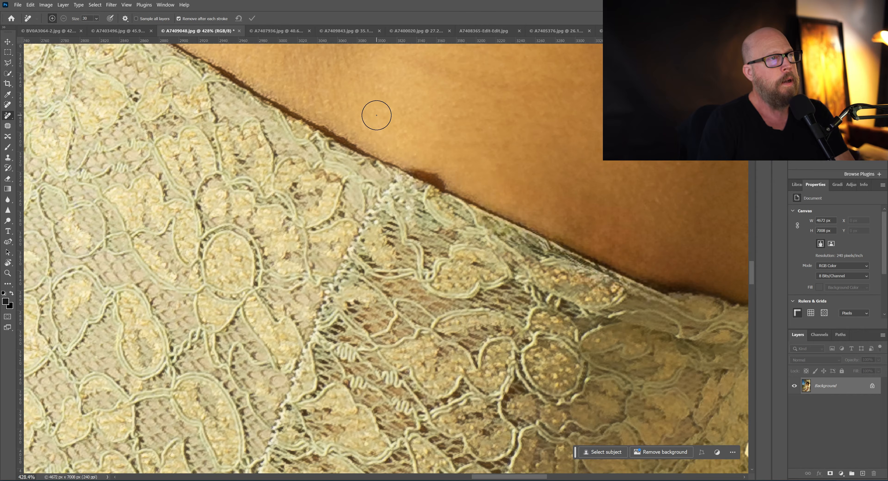
# - Remove the frayed tag sticking up from the hip strap near the lower back with the Remove tool at size 30
pyautogui.hotkey('ctrl', '0')
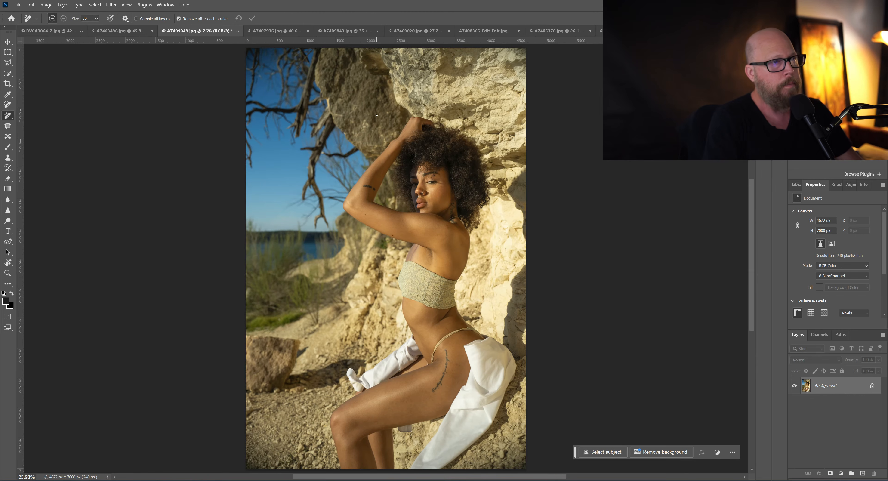
pyautogui.scroll(8, 472, 321)
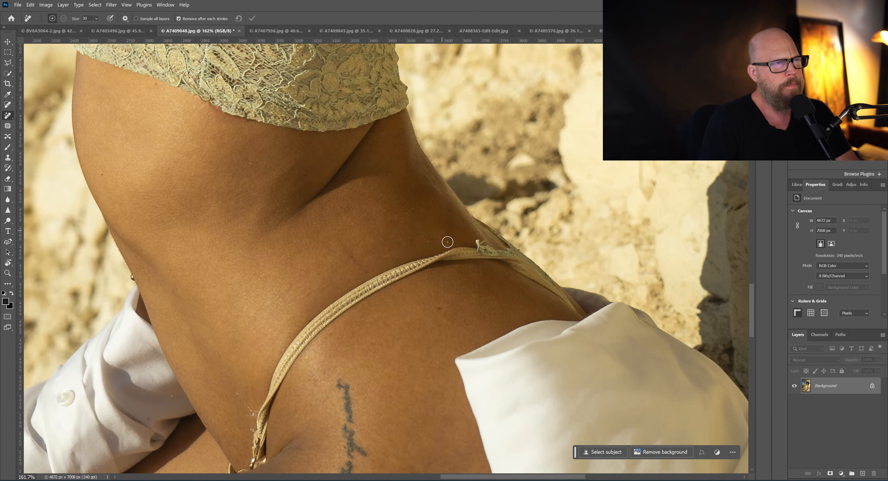
pyautogui.moveTo(477, 245); pyautogui.dragTo(490, 240)
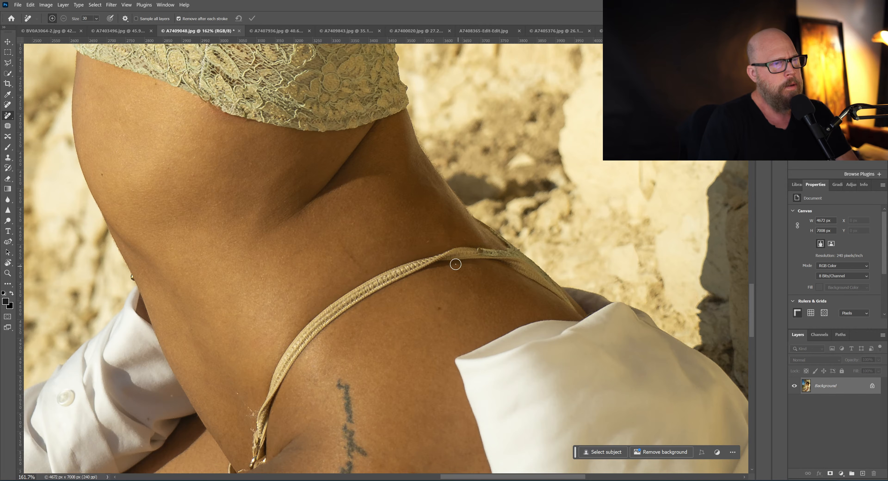
# - Clean up the hip strap's uneven upper section and the loose threads near its front end with the Remove tool at size 45
pyautogui.press(']')
pyautogui.press(']')
pyautogui.press(']')
pyautogui.moveTo(422, 263); pyautogui.dragTo(451, 255)
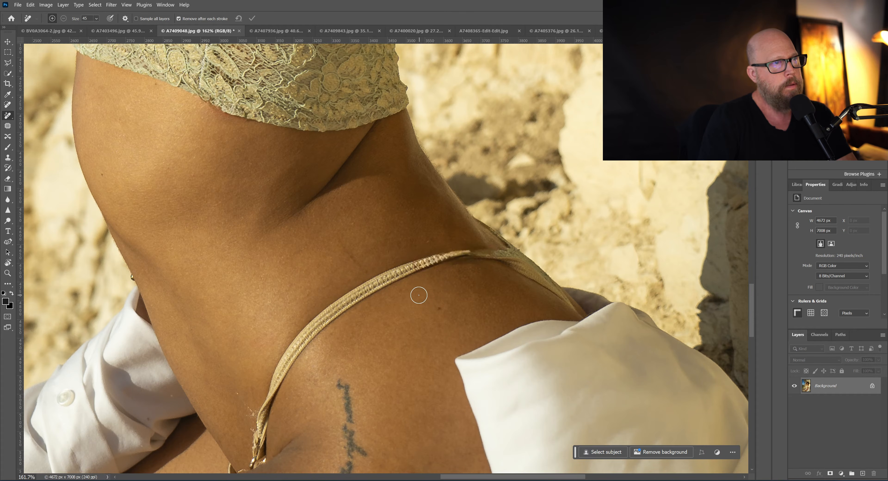
pyautogui.moveTo(470, 254); pyautogui.dragTo(481, 253)
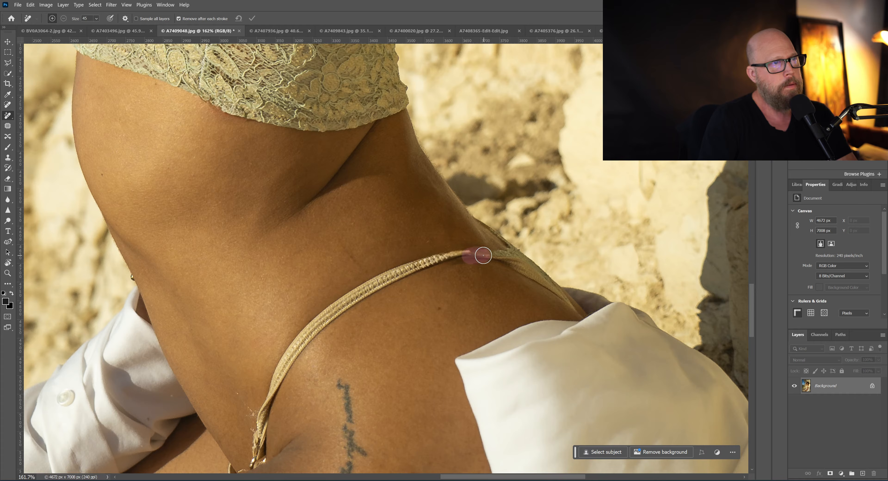
pyautogui.click(452, 257)
pyautogui.click(460, 257)
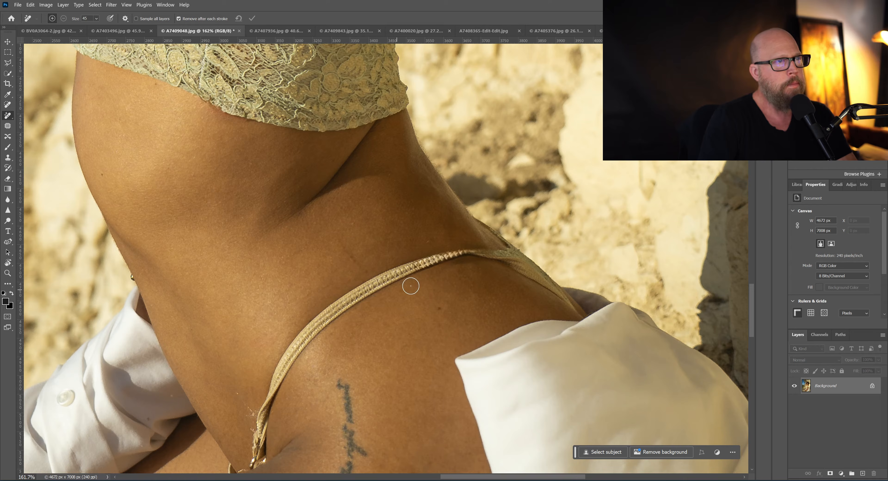
pyautogui.moveTo(479, 254); pyautogui.dragTo(511, 255)
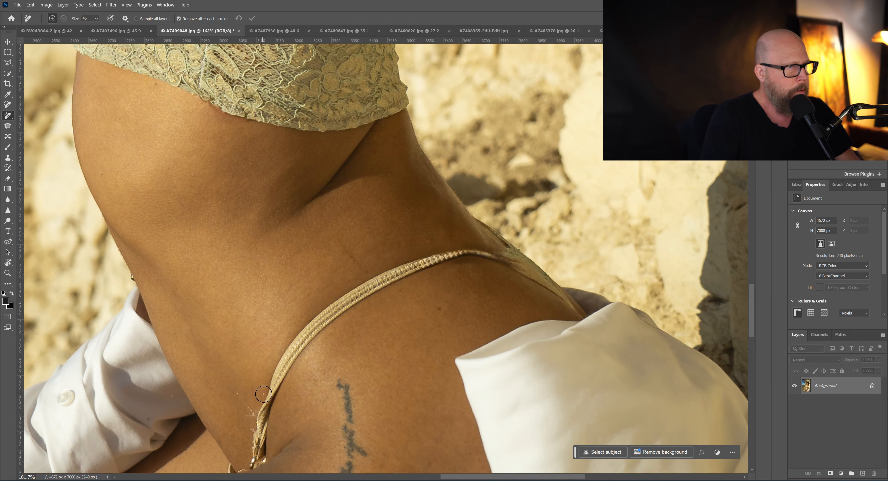
pyautogui.moveTo(269, 396); pyautogui.dragTo(258, 439)
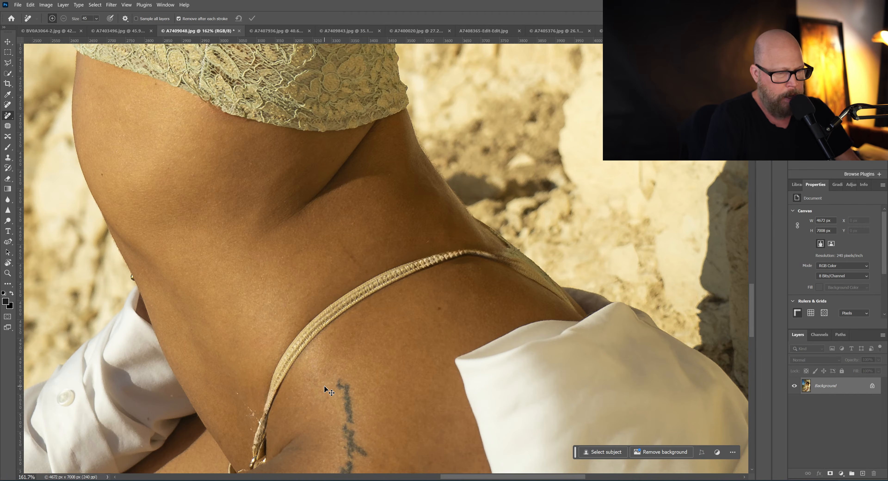
pyautogui.hotkey('ctrl', '0')
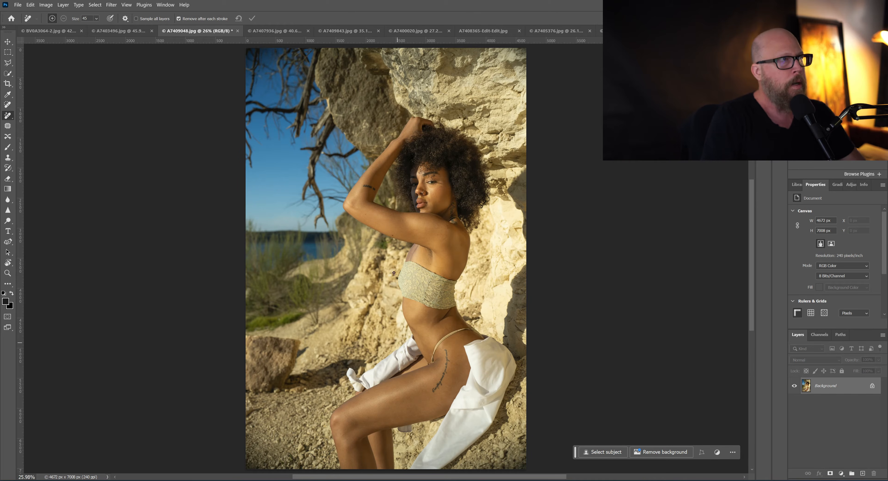
# - Bring up A7407936.jpg, duplicate its Background layer and make the copy the active layer
pyautogui.click(294, 32)
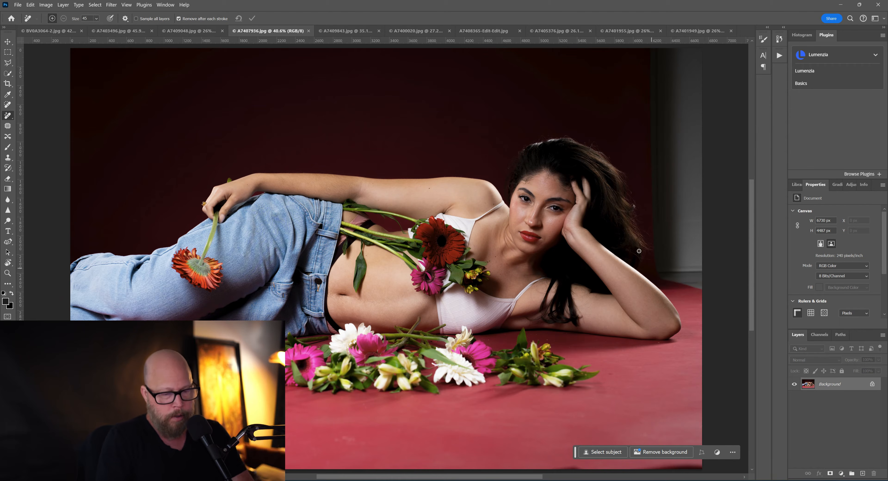
pyautogui.press('[')
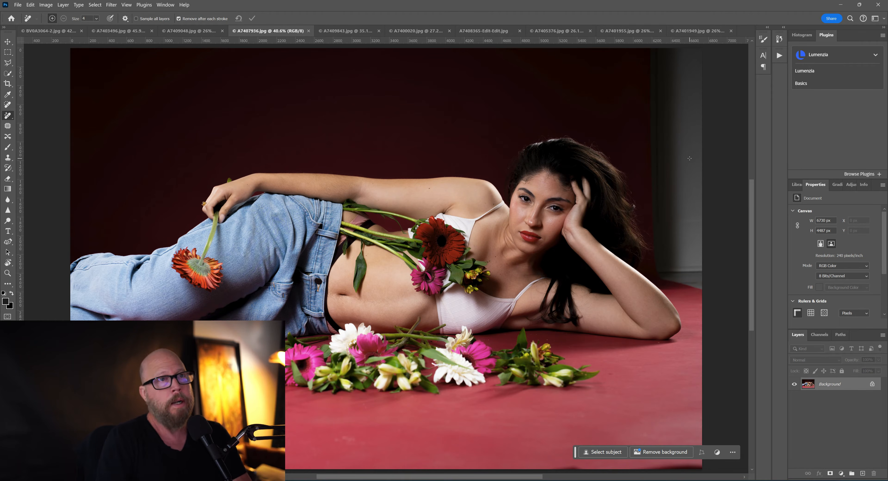
pyautogui.press(']')
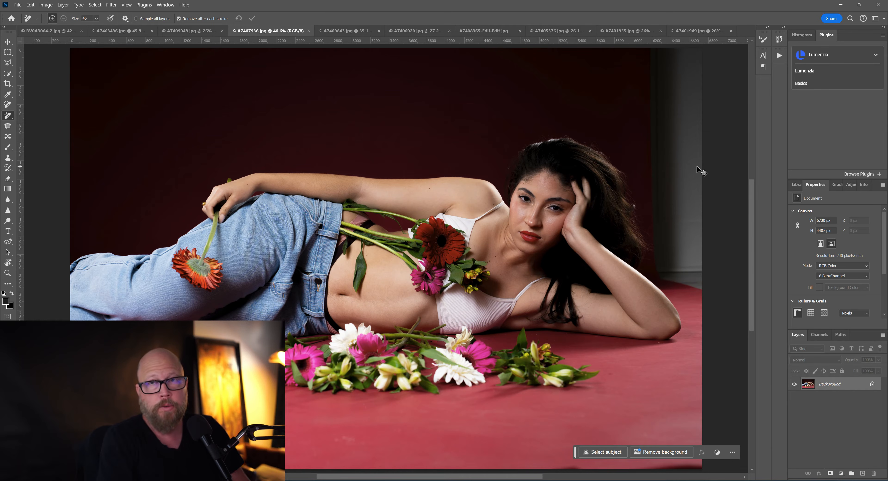
pyautogui.hotkey('ctrl', 'j')
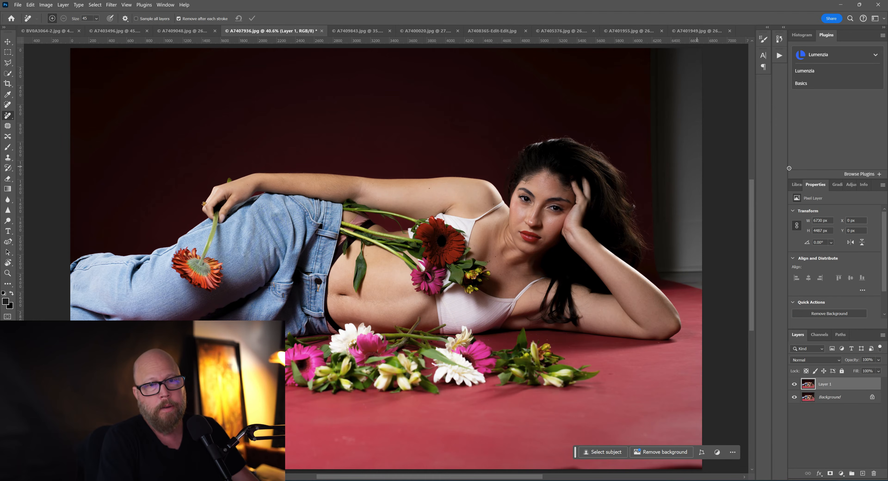
pyautogui.rightClick(827, 399)
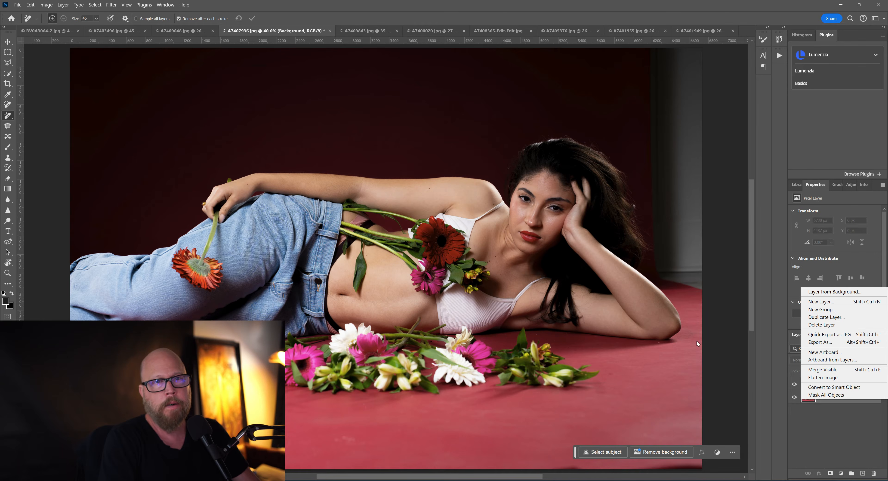
pyautogui.click(720, 323)
pyautogui.click(852, 385)
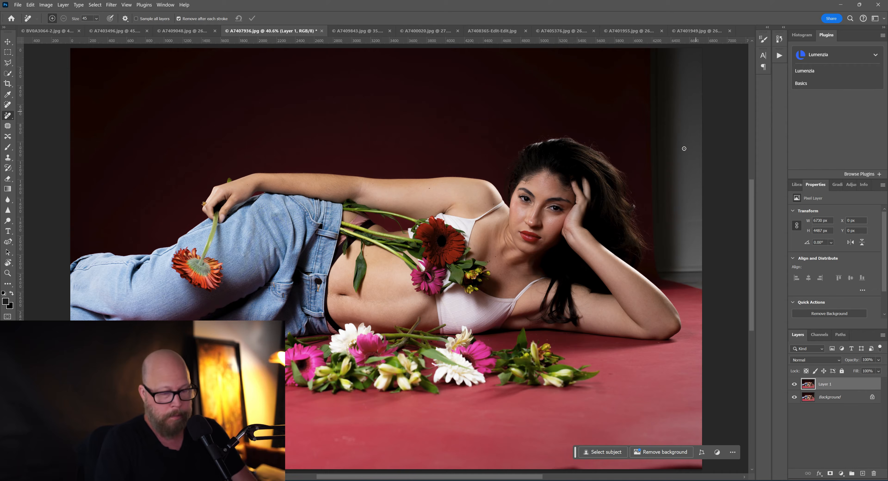
# - Paint out the grey wall strip beside the dark red backdrop with the Remove tool at size 700
pyautogui.press(']')
pyautogui.press(']')
pyautogui.press(']')
pyautogui.press(']')
pyautogui.press(']')
pyautogui.press(']')
pyautogui.press(']')
pyautogui.press(']')
pyautogui.press(']')
pyautogui.press(']')
pyautogui.press(']')
pyautogui.press(']')
pyautogui.press(']')
pyautogui.press(']')
pyautogui.press(']')
pyautogui.press(']')
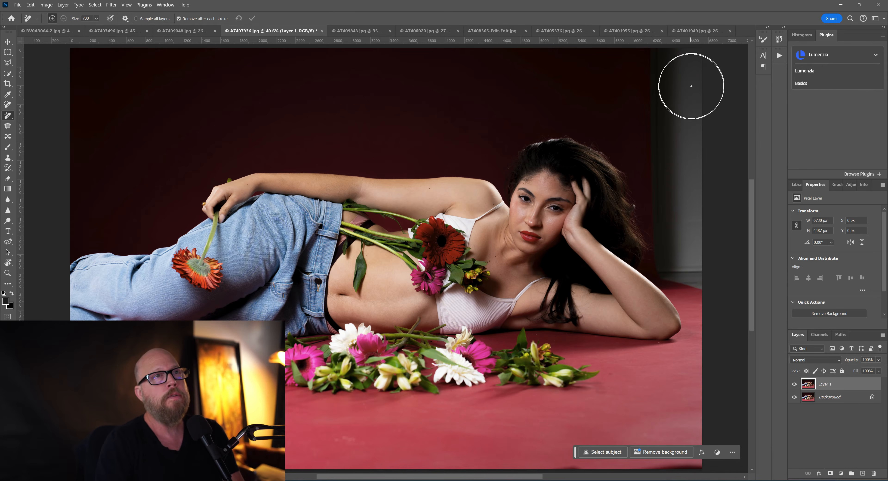
pyautogui.moveTo(684, 65)
pyautogui.mouseDown()
pyautogui.moveTo(680, 242)
pyautogui.moveTo(690, 260)
pyautogui.moveTo(705, 263)
pyautogui.mouseUp()
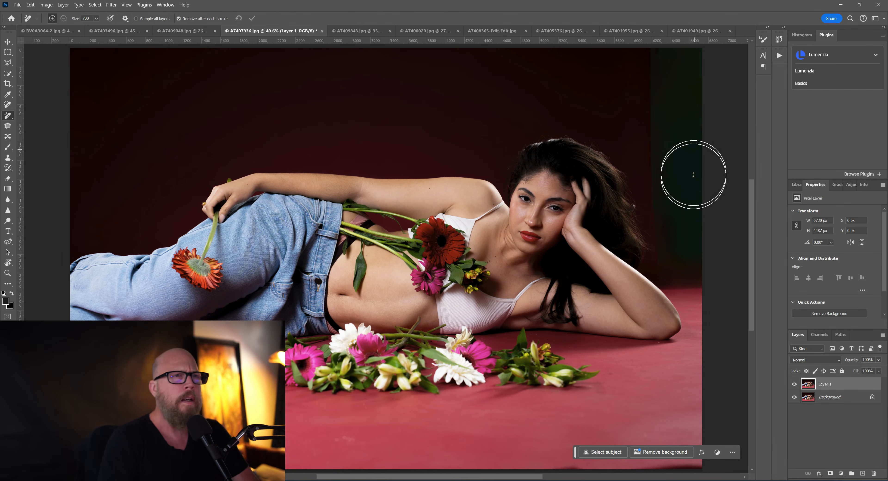
pyautogui.moveTo(685, 252)
pyautogui.mouseDown()
pyautogui.moveTo(669, 142)
pyautogui.moveTo(678, 72)
pyautogui.mouseUp()
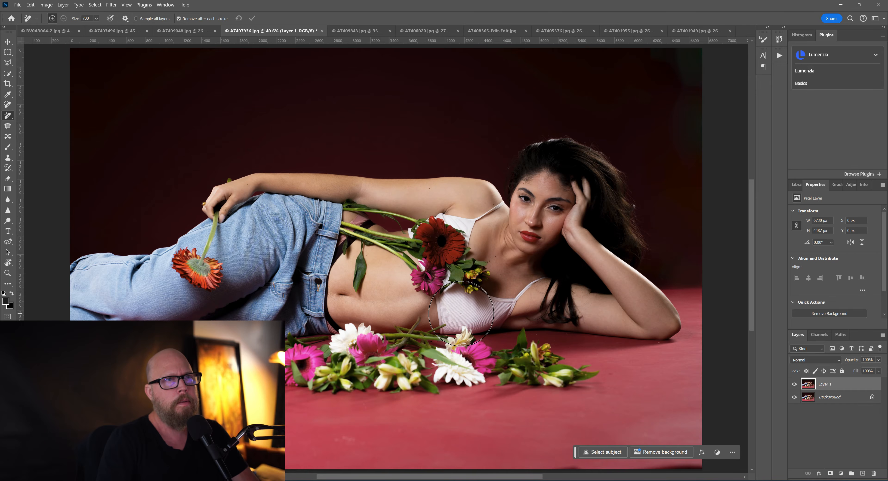
# - Clean up the leftover backdrop seam beside the hair at brush size 150, and compare before and after by toggling Layer 1's visibility
pyautogui.press('[')
pyautogui.press('[')
pyautogui.press('[')
pyautogui.press('[')
pyautogui.press('[')
pyautogui.moveTo(659, 210); pyautogui.dragTo(666, 142)
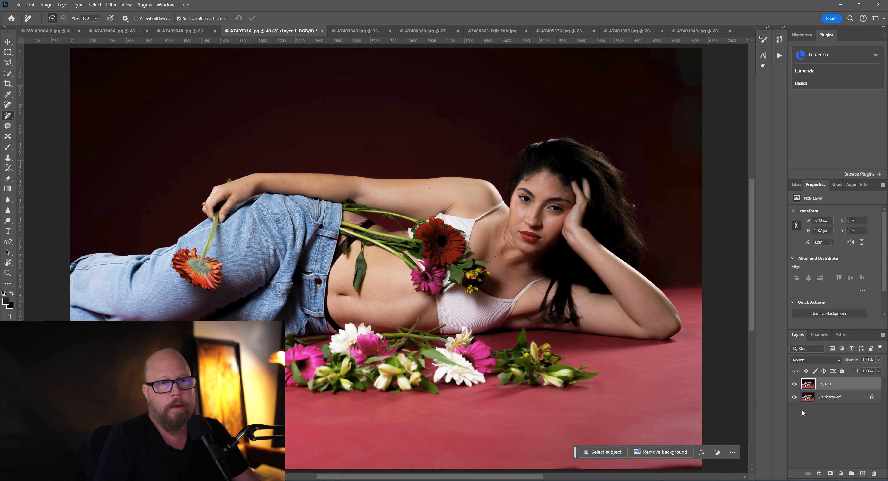
pyautogui.click(795, 385)
pyautogui.click(795, 385)
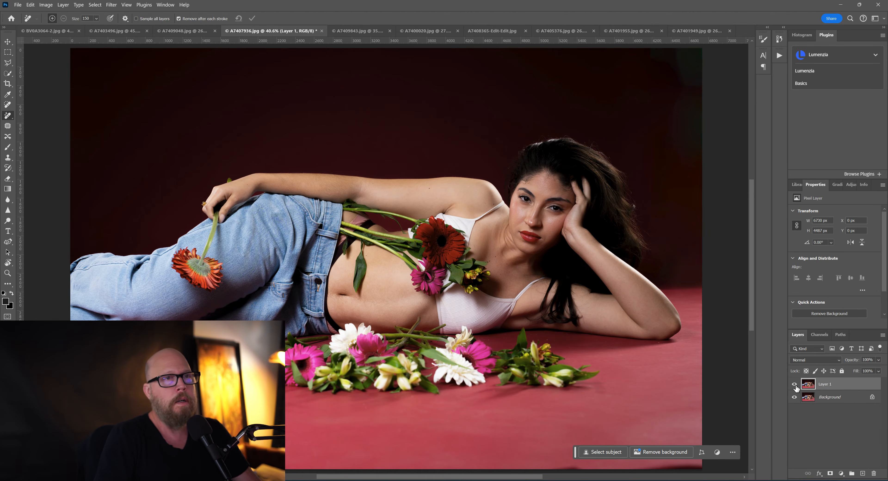
# - Bring up A7409843.jpg and check the studio gear around the woman on the stool
pyautogui.click(357, 31)
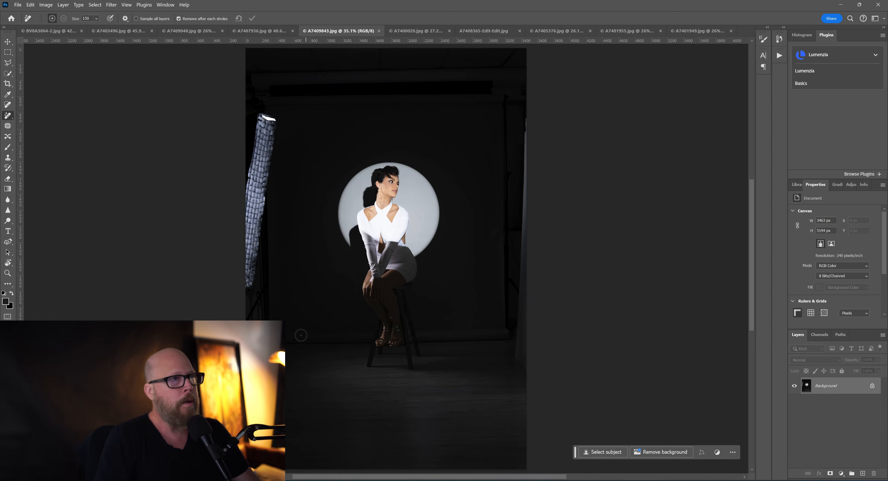
pyautogui.scroll(3, 304, 200)
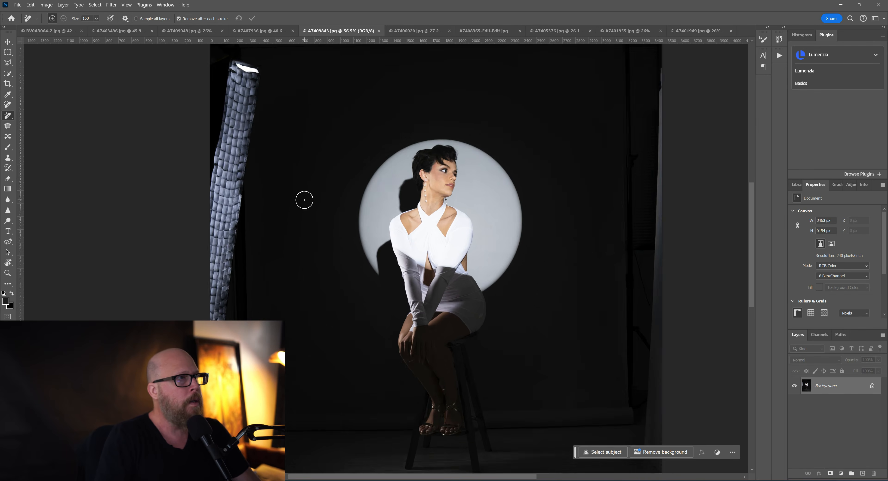
pyautogui.scroll(-2, 305, 199)
pyautogui.scroll(-1, 396, 215)
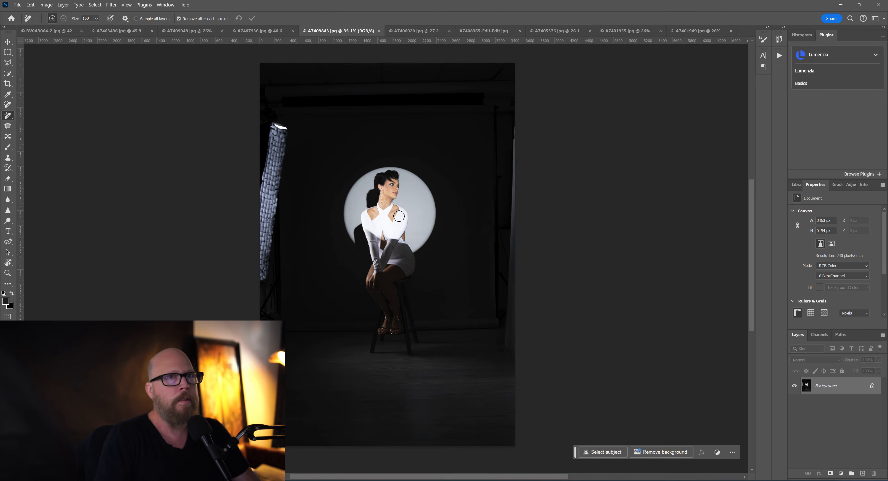
pyautogui.click(8, 83)
pyautogui.moveTo(392, 420)
pyautogui.mouseDown()
pyautogui.moveTo(392, 393)
pyautogui.moveTo(394, 433)
pyautogui.mouseUp()
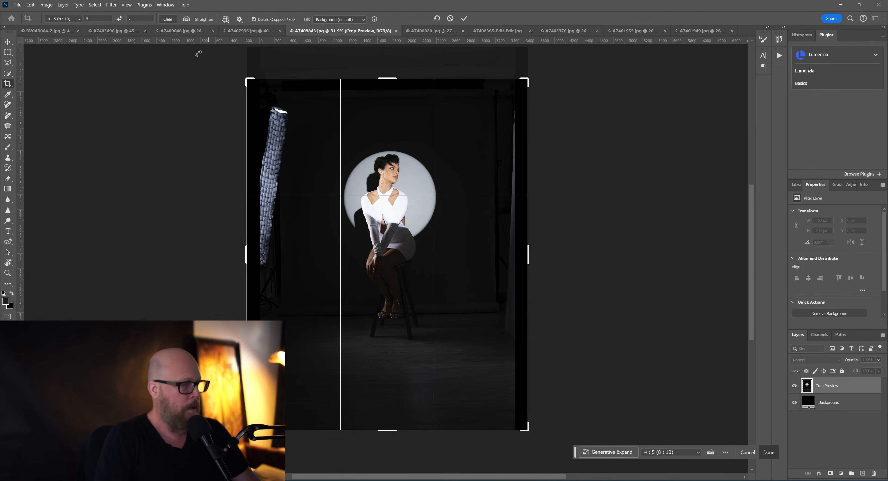
pyautogui.press('Escape')
pyautogui.click(8, 52)
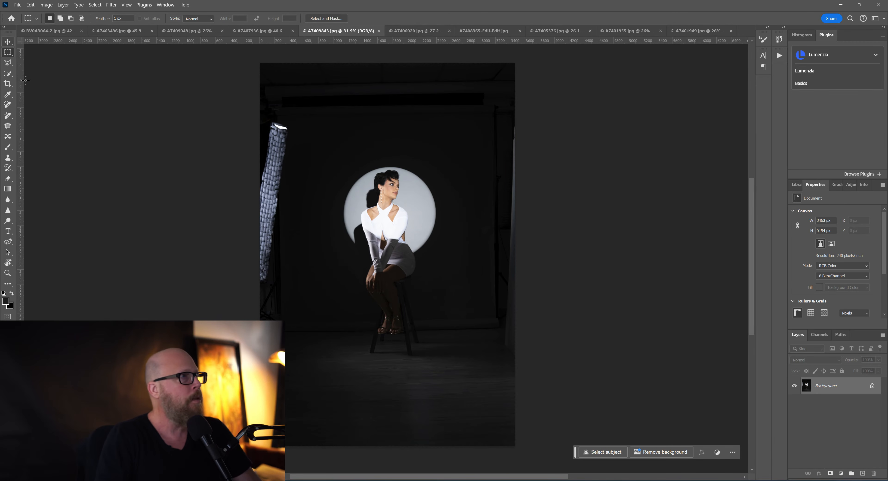
# - Duplicate the Background layer and remove the pale strip and dark stand along the photo's right edge with the Remove tool at size 250
pyautogui.click(9, 116)
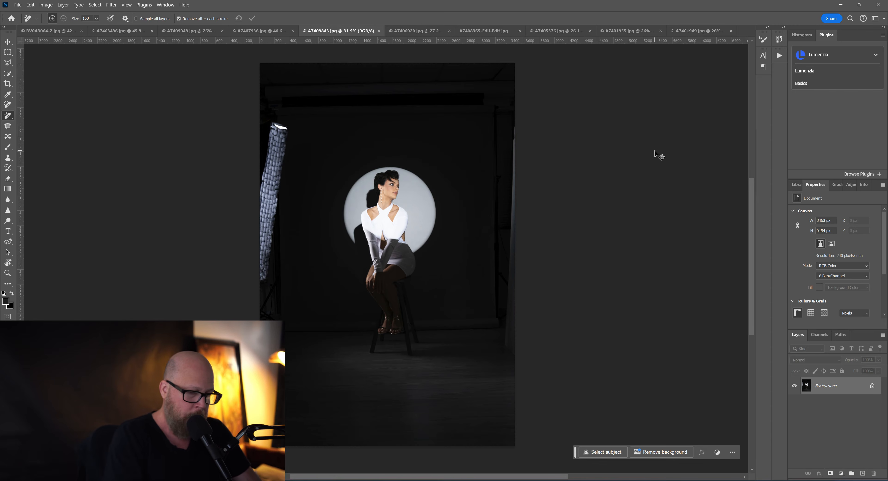
pyautogui.hotkey('ctrl', 'j')
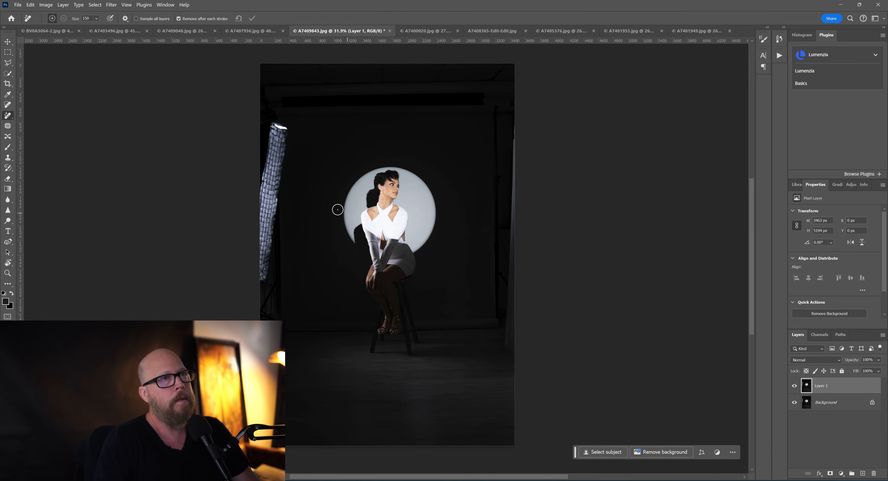
pyautogui.press(']')
pyautogui.press(']')
pyautogui.press(']')
pyautogui.moveTo(520, 123)
pyautogui.mouseDown()
pyautogui.moveTo(503, 329)
pyautogui.moveTo(518, 345)
pyautogui.mouseUp()
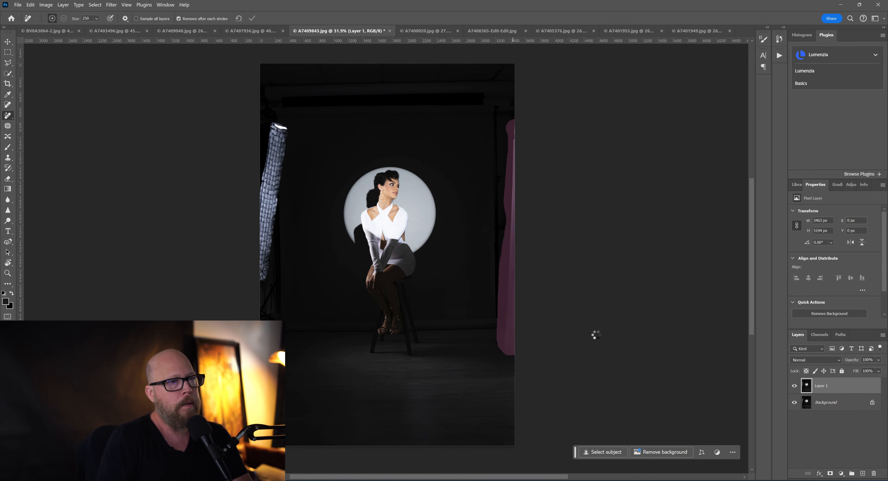
pyautogui.moveTo(494, 304); pyautogui.dragTo(498, 178)
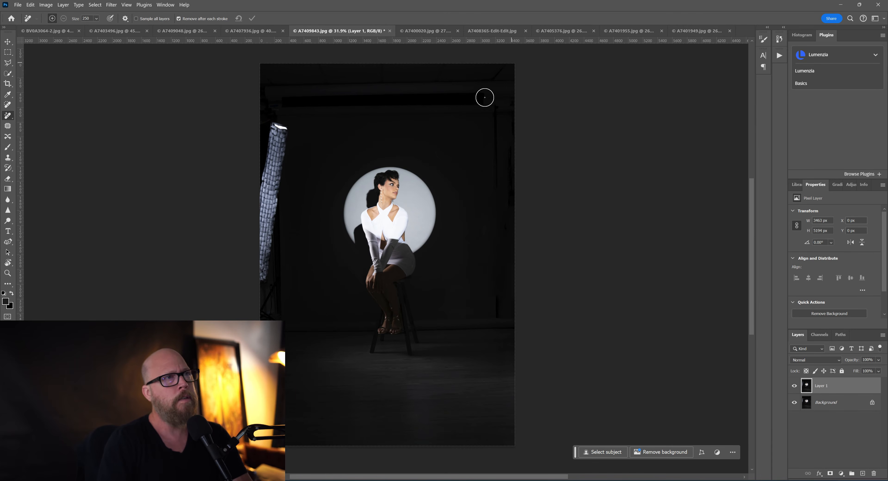
# - Remove the gridded softbox and its stand along the photo's left edge with the Remove tool at size 600
pyautogui.press(']')
pyautogui.press(']')
pyautogui.press(']')
pyautogui.moveTo(280, 125)
pyautogui.mouseDown()
pyautogui.moveTo(284, 214)
pyautogui.moveTo(263, 303)
pyautogui.mouseUp()
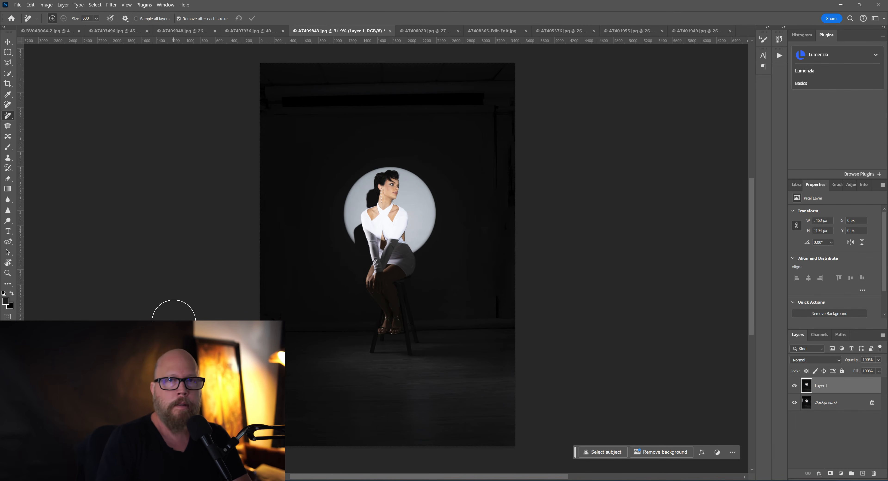
pyautogui.scroll(-1, 174, 322)
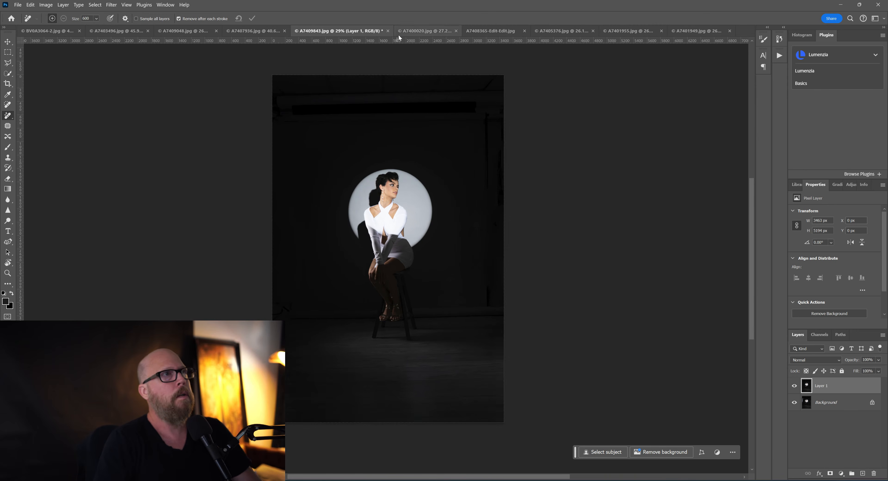
# - Bring up A7400020.jpg and examine the black stool legs on the floor behind the woman's shoe and dress
pyautogui.click(400, 34)
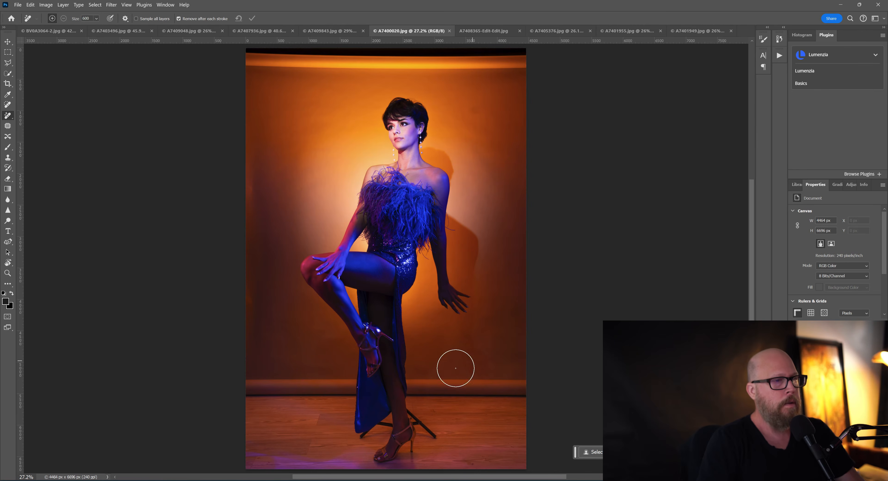
pyautogui.scroll(4, 431, 425)
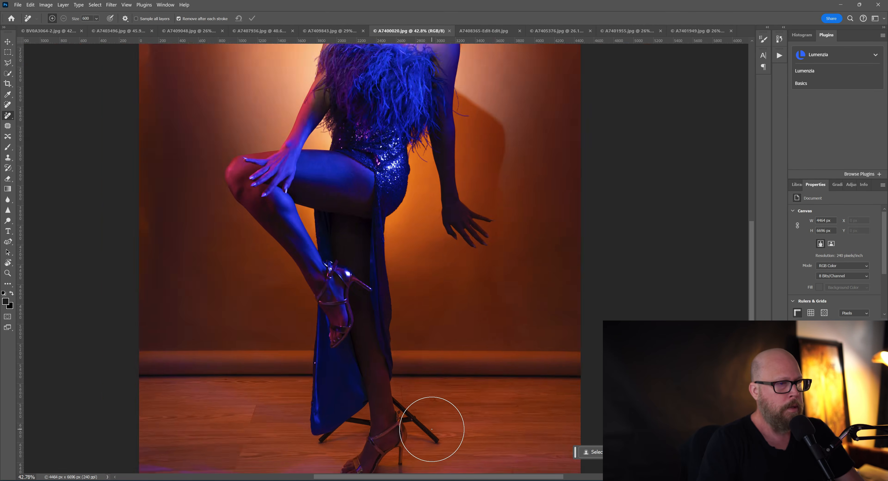
pyautogui.moveTo(470, 410)
pyautogui.mouseDown()
pyautogui.moveTo(496, 301)
pyautogui.moveTo(516, 308)
pyautogui.mouseUp()
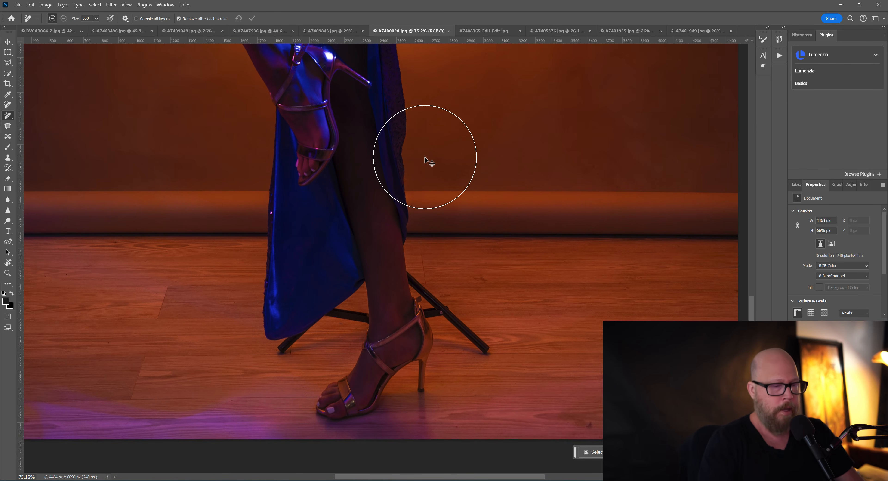
pyautogui.hotkey('ctrl', '0')
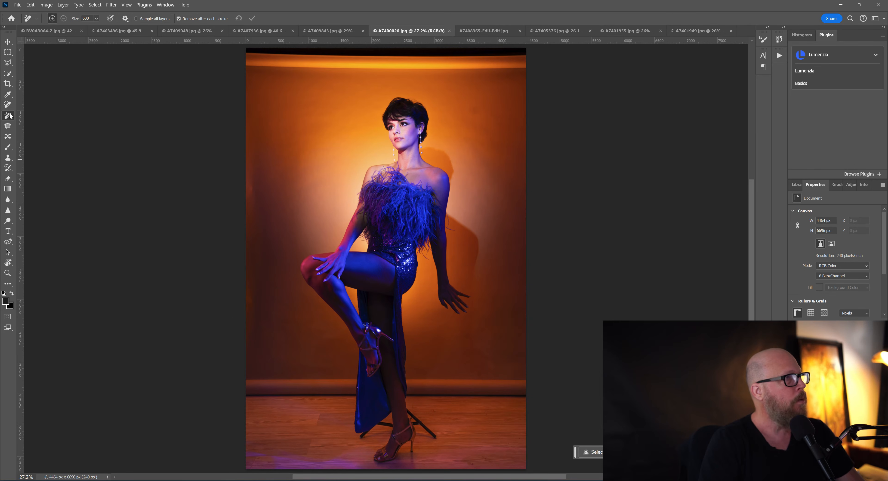
pyautogui.scroll(8, 377, 402)
pyautogui.moveTo(504, 403); pyautogui.dragTo(548, 210)
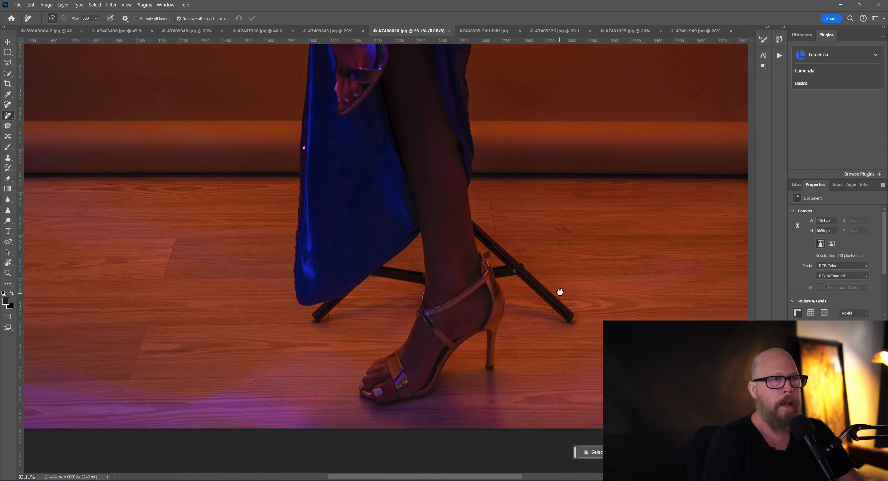
pyautogui.moveTo(541, 317)
pyautogui.mouseDown()
pyautogui.moveTo(432, 260)
pyautogui.moveTo(519, 289)
pyautogui.moveTo(520, 297)
pyautogui.mouseUp()
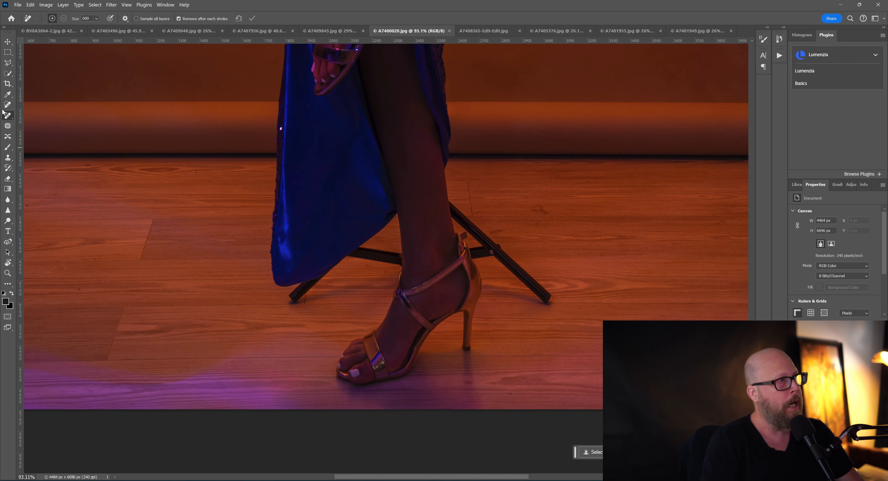
# - Remove the long diagonal stool leg beside the heel with the Remove tool at size 100
pyautogui.press('[')
pyautogui.press('[')
pyautogui.press('[')
pyautogui.press('[')
pyautogui.press('[')
pyautogui.press('[')
pyautogui.press('[')
pyautogui.press('[')
pyautogui.press('[')
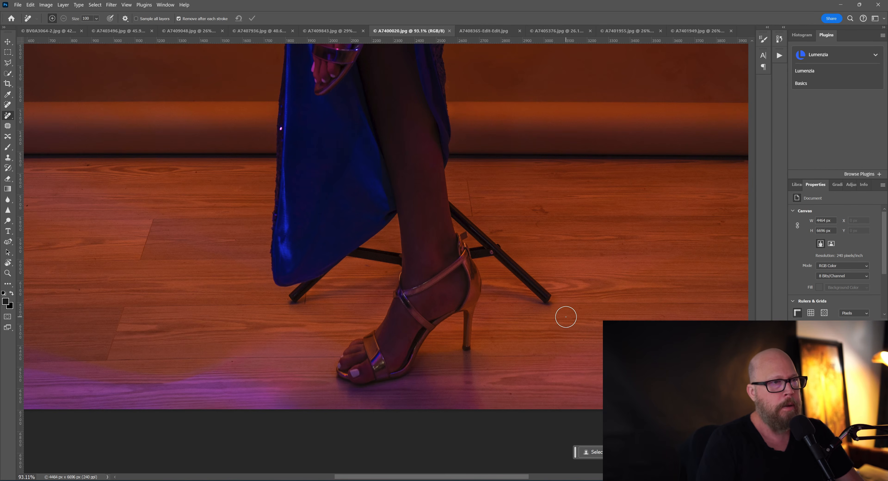
pyautogui.moveTo(554, 301); pyautogui.dragTo(459, 210)
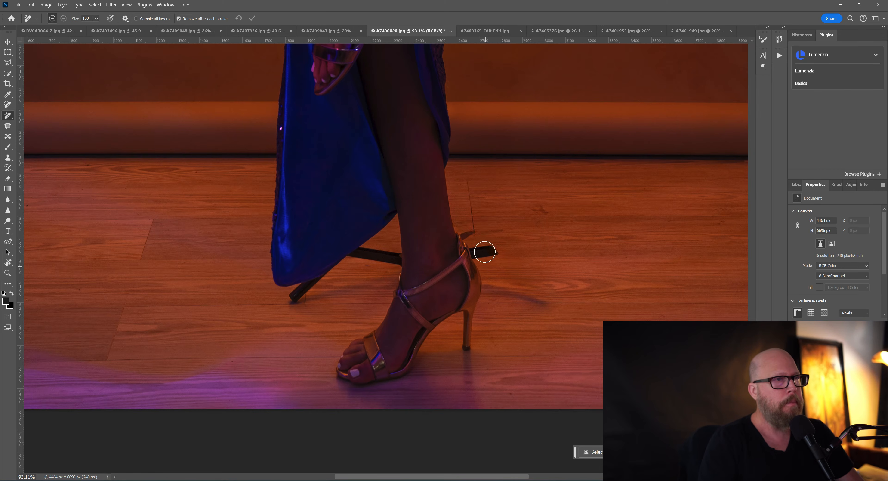
# - Clean up the leftover stool crossbar piece behind the heel strap and the leg's shadow on the floor
pyautogui.moveTo(468, 227)
pyautogui.mouseDown()
pyautogui.moveTo(481, 250)
pyautogui.moveTo(499, 250)
pyautogui.mouseUp()
pyautogui.click(479, 252)
pyautogui.click(474, 242)
pyautogui.moveTo(551, 309); pyautogui.dragTo(492, 290)
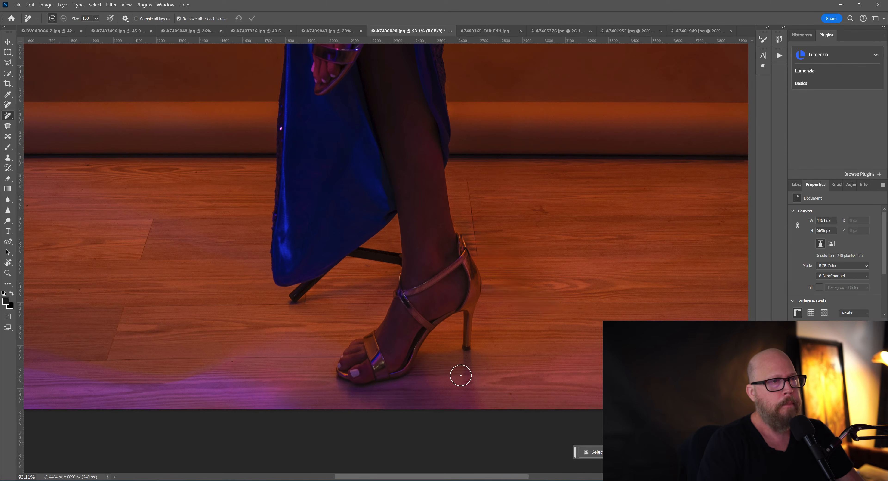
# - Remove the remaining stool crossbar and leg between the blue dress hem and the ankle
pyautogui.moveTo(373, 259)
pyautogui.mouseDown()
pyautogui.moveTo(375, 248)
pyautogui.moveTo(353, 259)
pyautogui.moveTo(389, 257)
pyautogui.mouseUp()
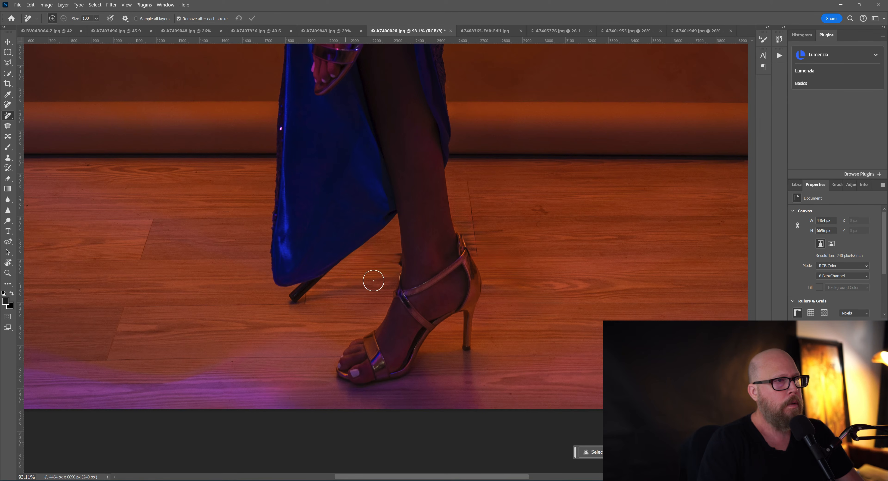
pyautogui.click(395, 261)
pyautogui.moveTo(341, 273)
pyautogui.mouseDown()
pyautogui.moveTo(283, 300)
pyautogui.moveTo(315, 290)
pyautogui.mouseUp()
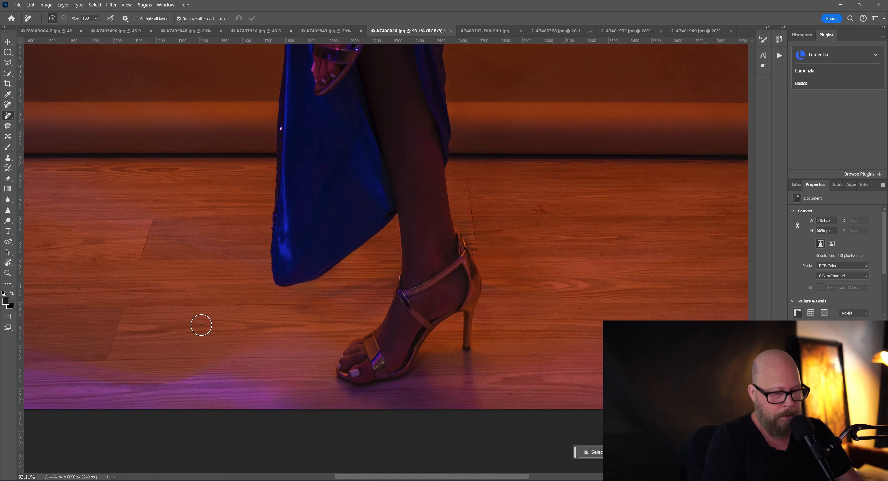
pyautogui.hotkey('ctrl', '0')
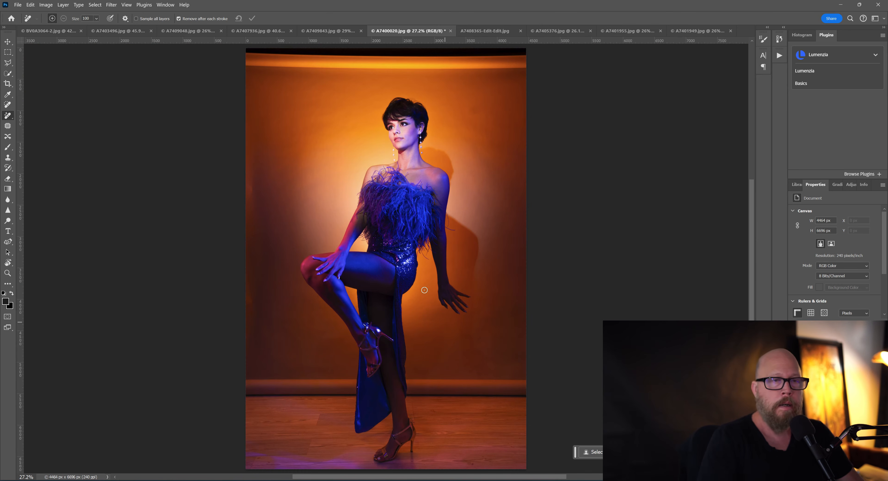
# - Bring up A7405376.jpg and duplicate its Background layer for retouching the dress neckline
pyautogui.click(564, 31)
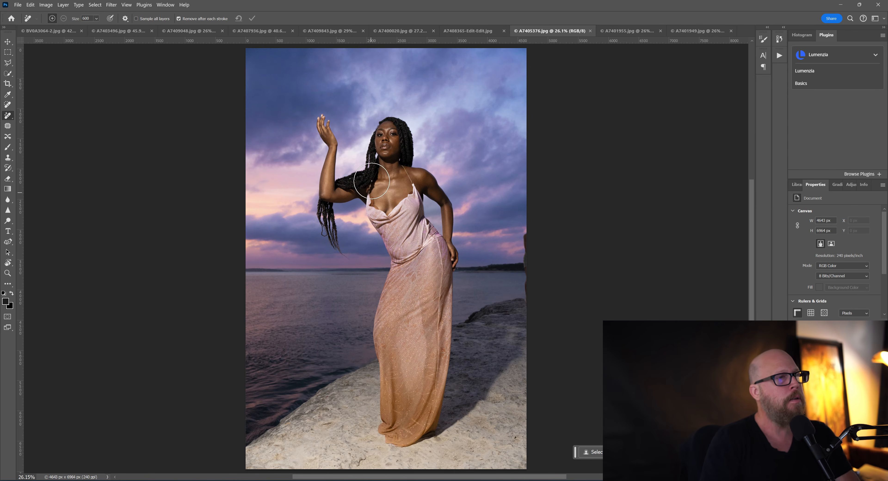
pyautogui.scroll(4, 358, 202)
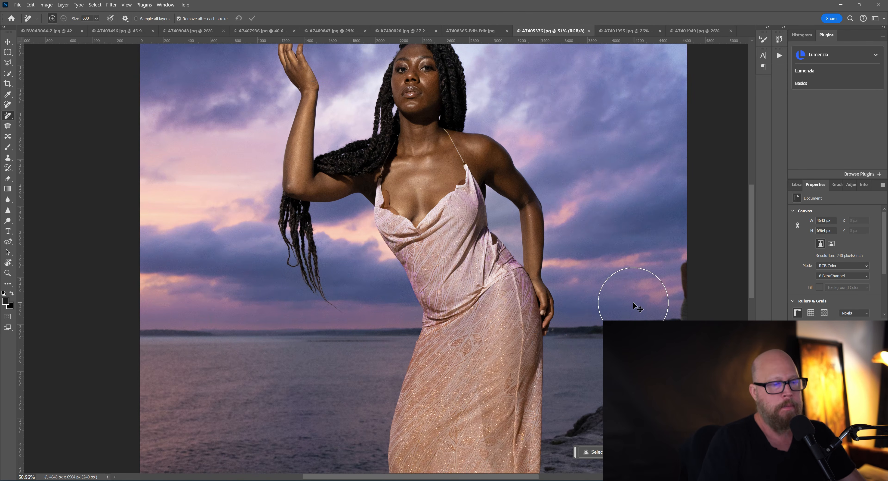
pyautogui.hotkey('ctrl', 'j')
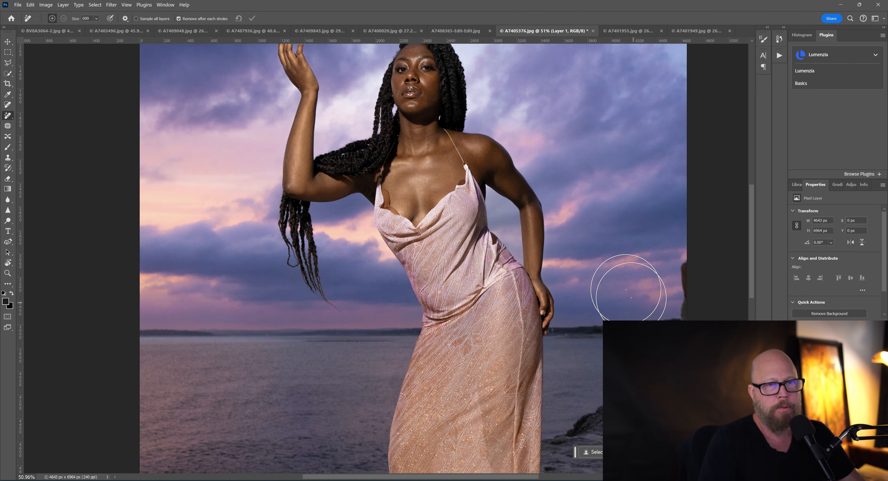
pyautogui.scroll(3, 402, 223)
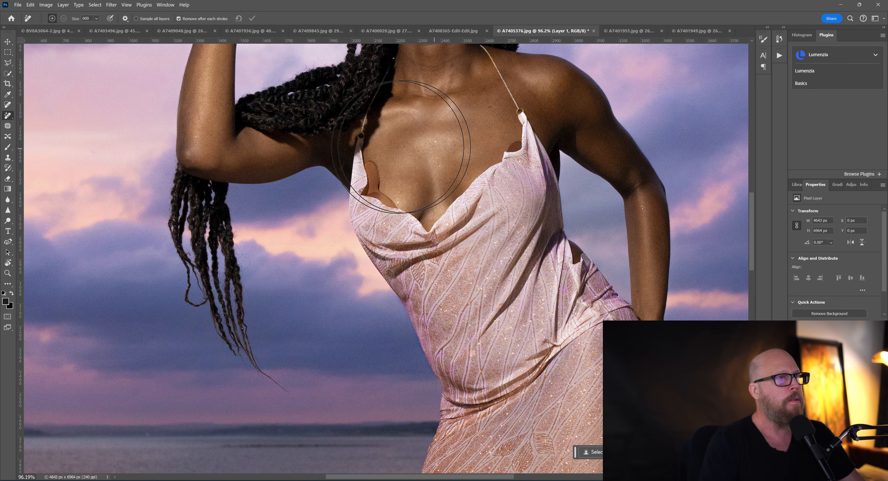
# - Try to remove the exposed adhesive piece along the neckline on the braid side at brush size 600, and undo it
pyautogui.moveTo(381, 135); pyautogui.dragTo(388, 162)
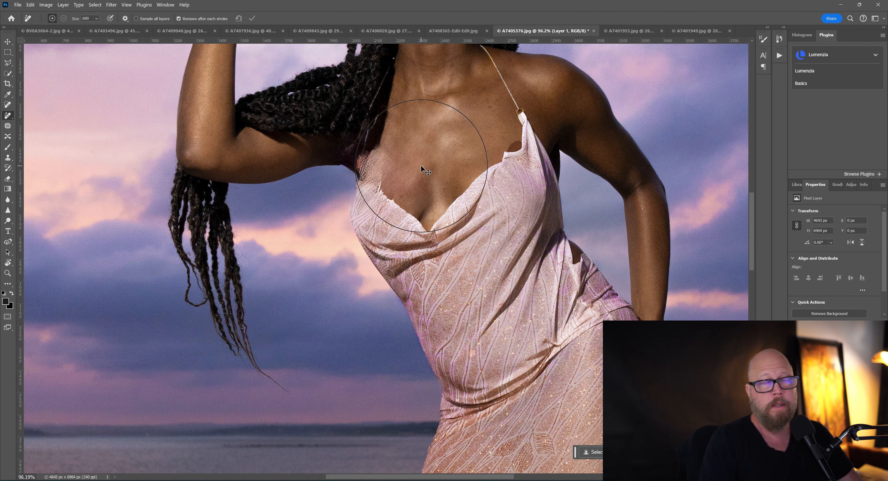
pyautogui.hotkey('ctrl', 'z')
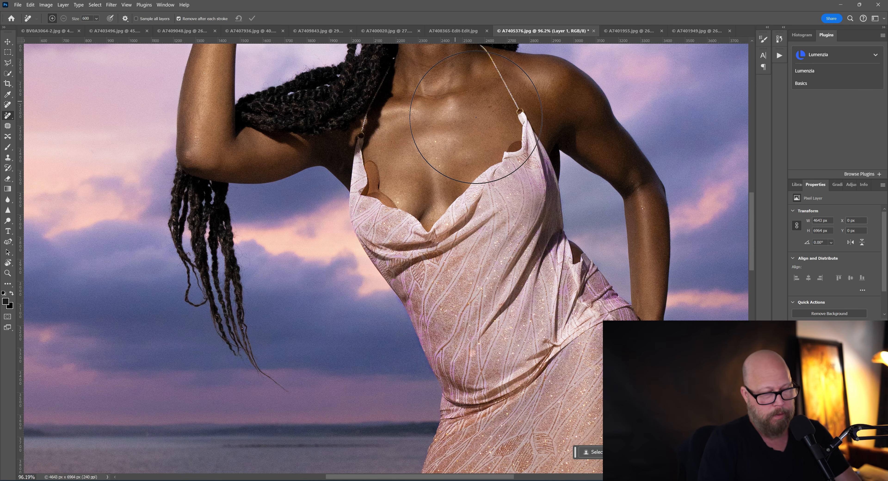
# - Remove the exposed adhesive piece along the neckline on the braid side with the Remove tool at size 100
pyautogui.press('[')
pyautogui.press('[')
pyautogui.press('[')
pyautogui.press('[')
pyautogui.press('[')
pyautogui.press('[')
pyautogui.press('[')
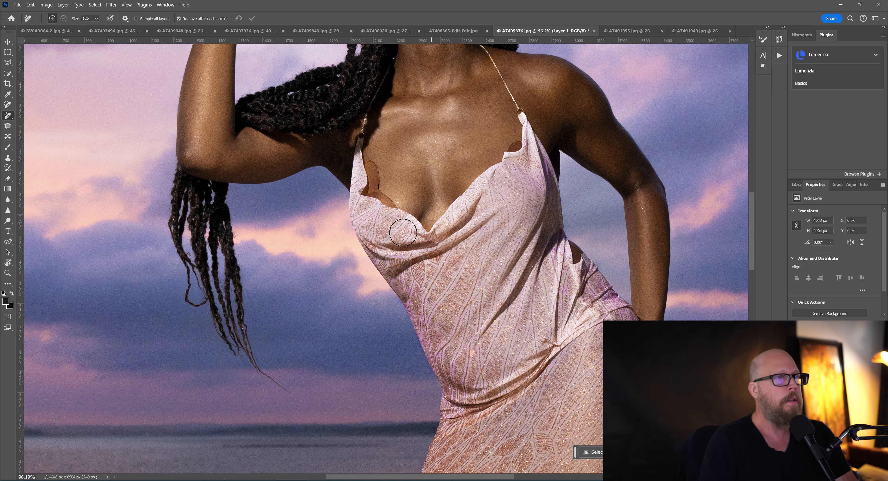
pyautogui.press('[')
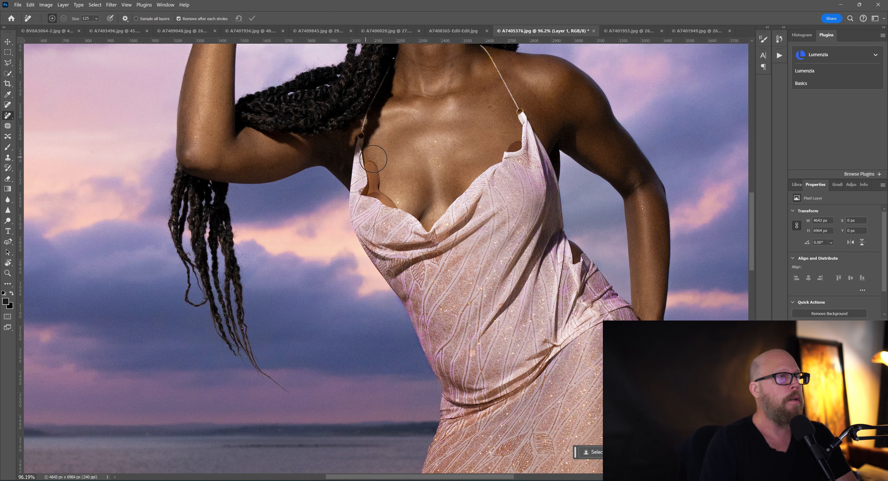
pyautogui.moveTo(379, 166)
pyautogui.mouseDown()
pyautogui.moveTo(371, 189)
pyautogui.moveTo(402, 203)
pyautogui.moveTo(403, 192)
pyautogui.mouseUp()
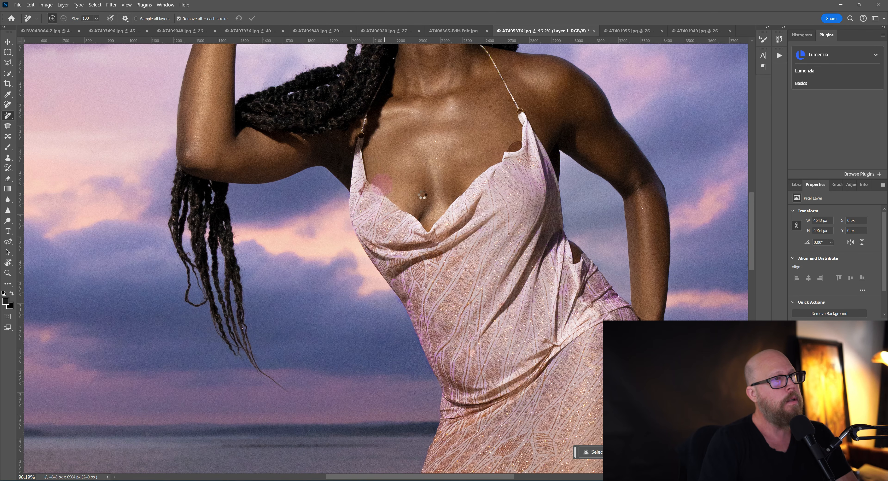
# - Remove the small leftover mark on the dress below the braid-side strap at brush size 70
pyautogui.press('[')
pyautogui.press('[')
pyautogui.press('[')
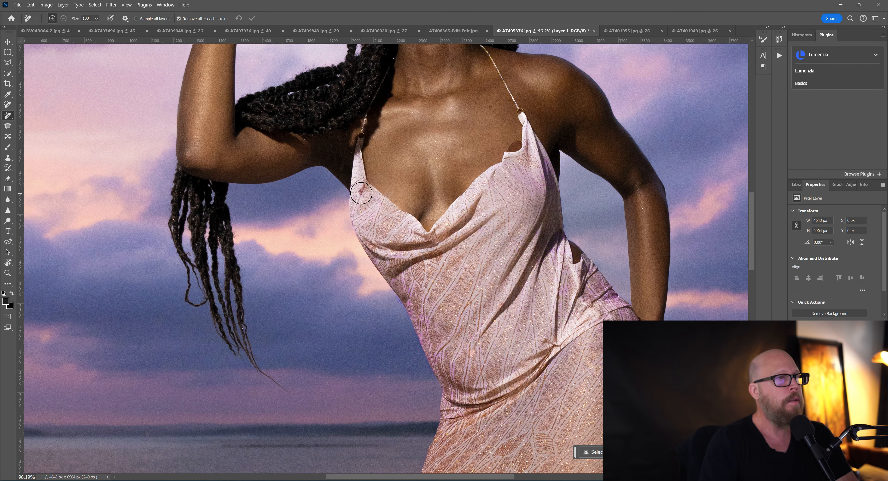
pyautogui.moveTo(362, 186); pyautogui.dragTo(362, 189)
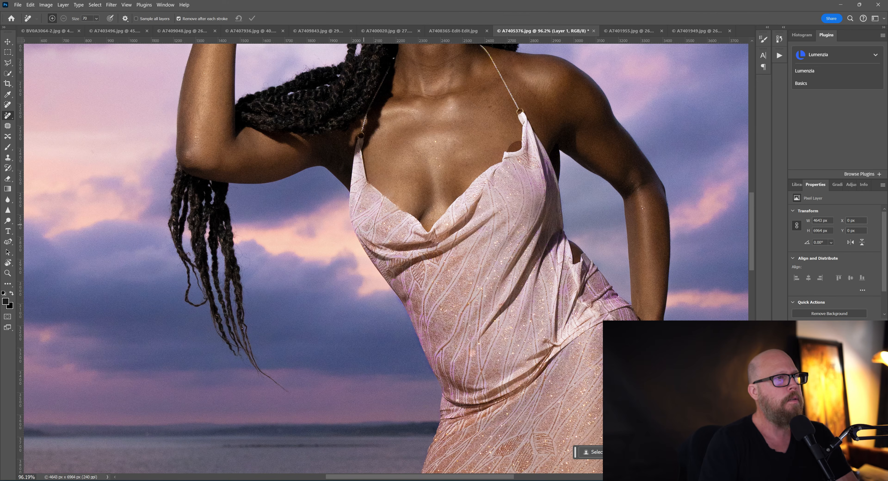
# - Remove the exposed adhesive piece at the opposite neckline edge, and compare before and after by toggling Layer 1's visibility
pyautogui.moveTo(513, 147); pyautogui.dragTo(506, 148)
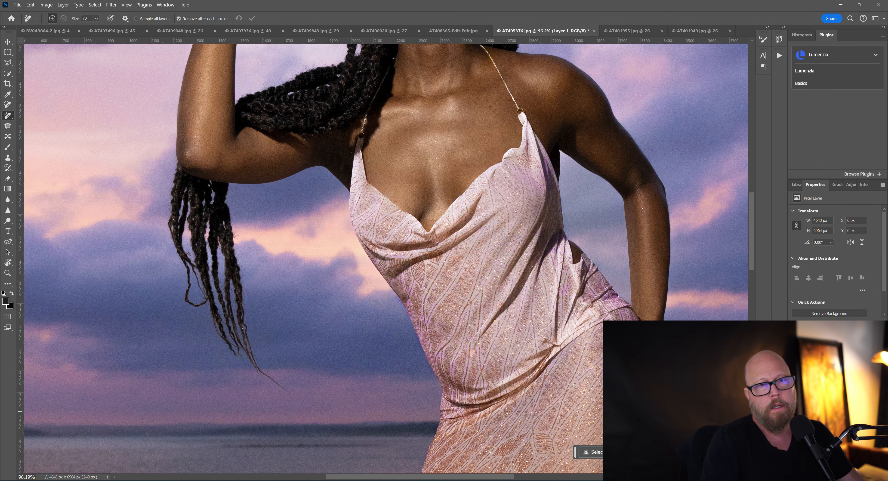
pyautogui.click(794, 387)
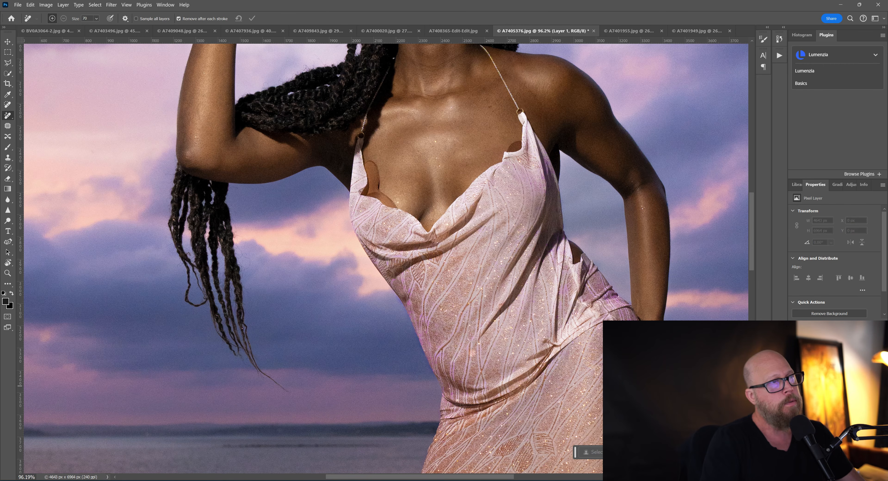
pyautogui.click(794, 386)
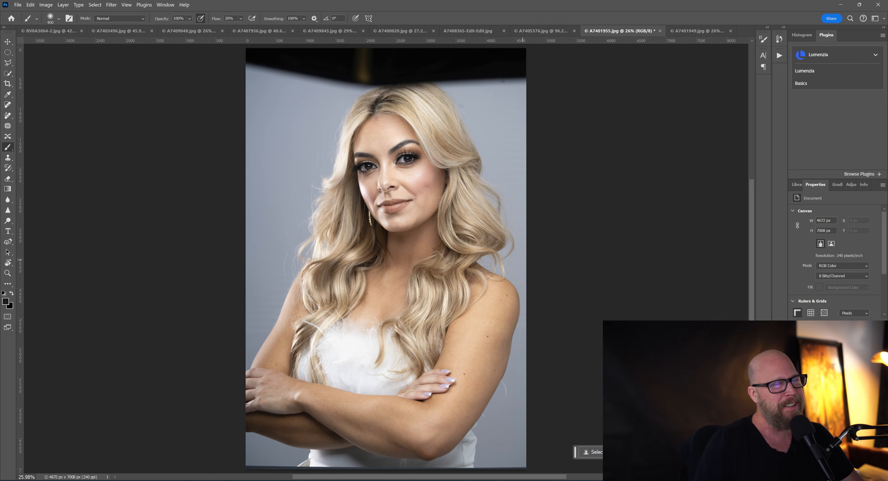
# - Try to remove the dark area above the backdrop edge with the Remove tool at size 500
pyautogui.click(12, 120)
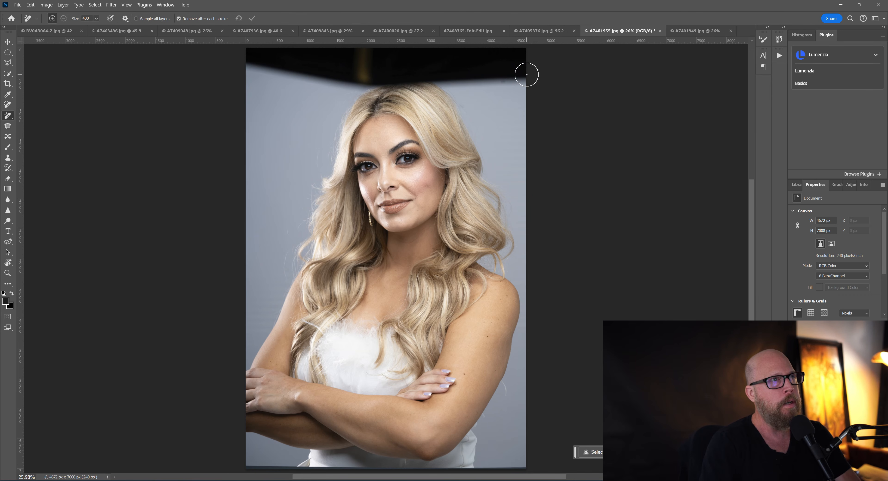
pyautogui.press(']')
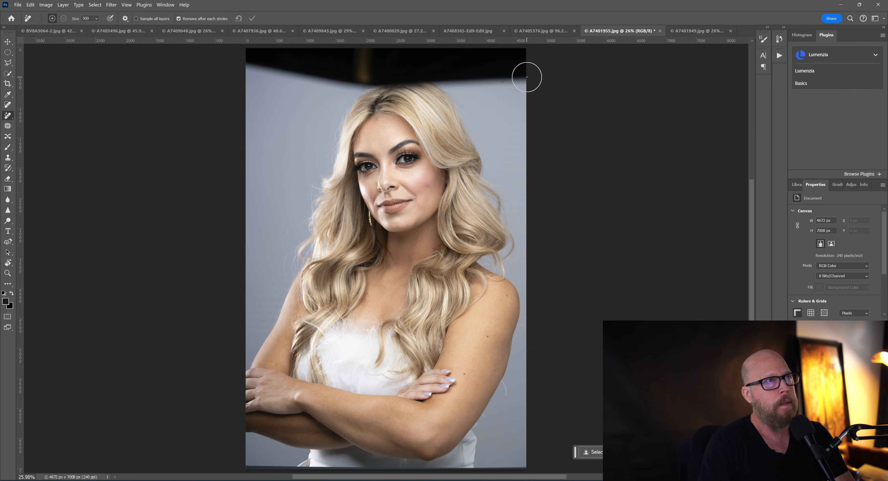
pyautogui.moveTo(528, 78); pyautogui.dragTo(343, 77)
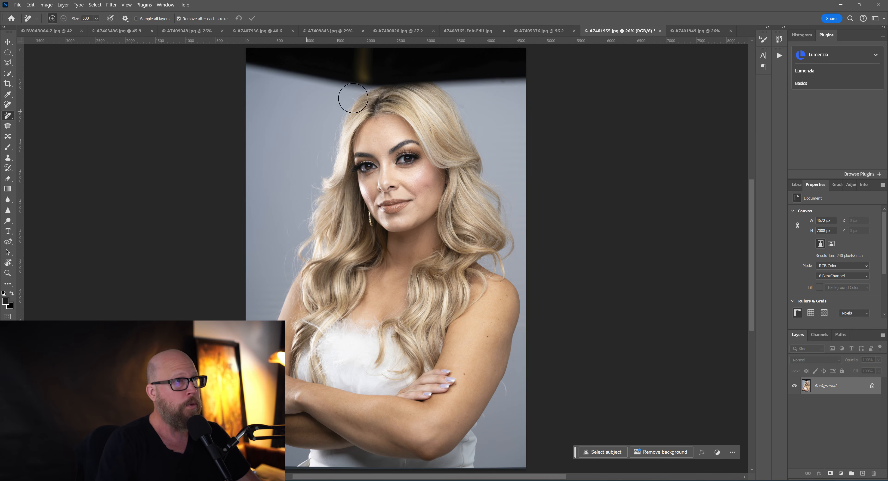
# - Try to remove the whole dark band above the blonde woman's head at brush size 800, and undo the removal
pyautogui.press(']')
pyautogui.press(']')
pyautogui.press(']')
pyautogui.moveTo(535, 66)
pyautogui.mouseDown()
pyautogui.moveTo(246, 46)
pyautogui.moveTo(345, 65)
pyautogui.moveTo(427, 64)
pyautogui.mouseUp()
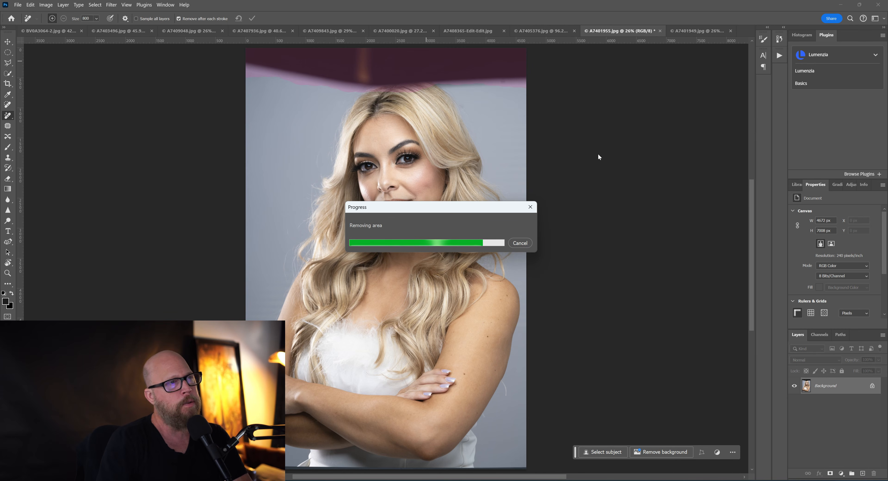
pyautogui.moveTo(530, 81)
pyautogui.mouseDown()
pyautogui.moveTo(506, 60)
pyautogui.moveTo(435, 58)
pyautogui.moveTo(435, 67)
pyautogui.moveTo(511, 72)
pyautogui.moveTo(543, 69)
pyautogui.mouseUp()
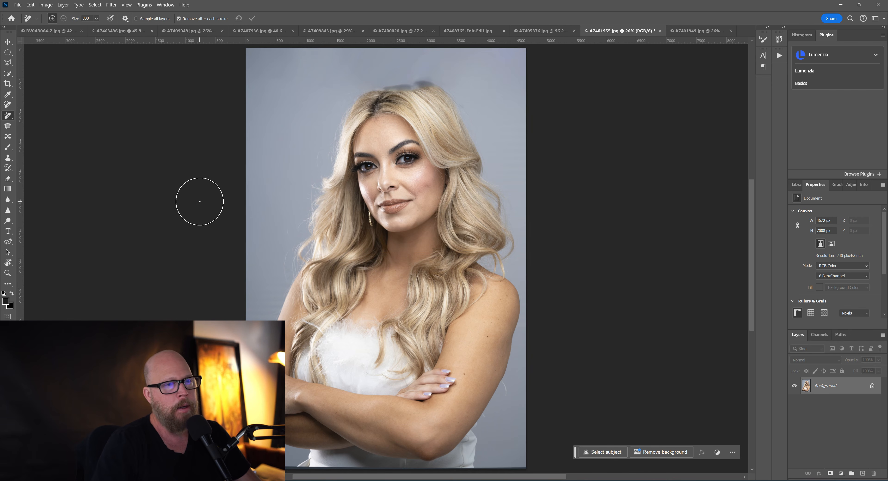
pyautogui.hotkey('ctrl', 'z')
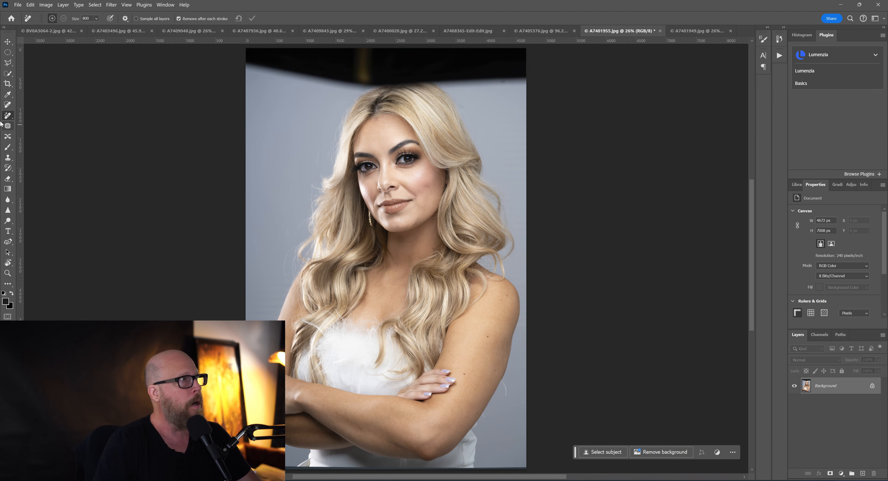
# - Switch to the Lasso tool and duplicate the Background layer of the blonde woman's portrait
pyautogui.click(8, 54)
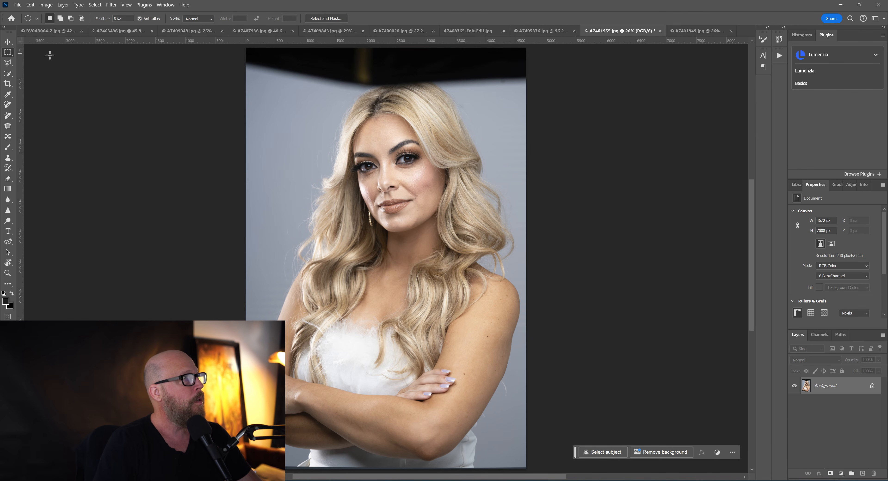
pyautogui.moveTo(6, 66); pyautogui.dragTo(37, 63)
pyautogui.click(50, 64)
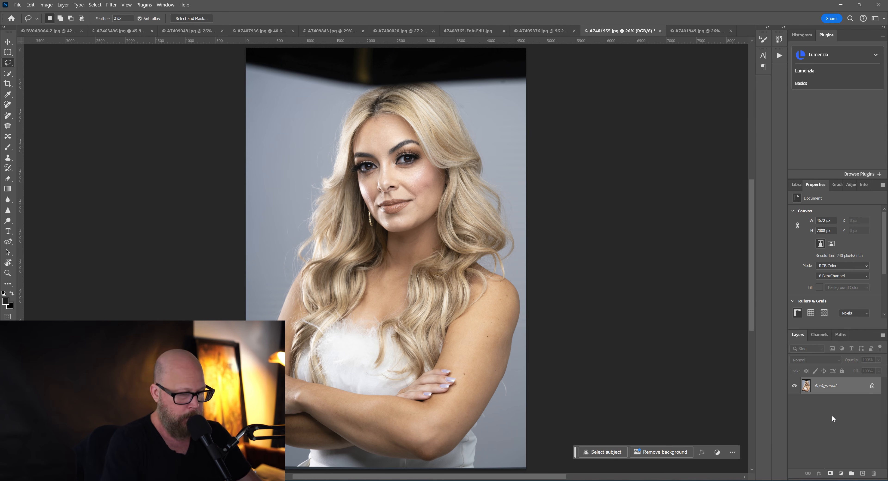
pyautogui.hotkey('ctrl', 'j')
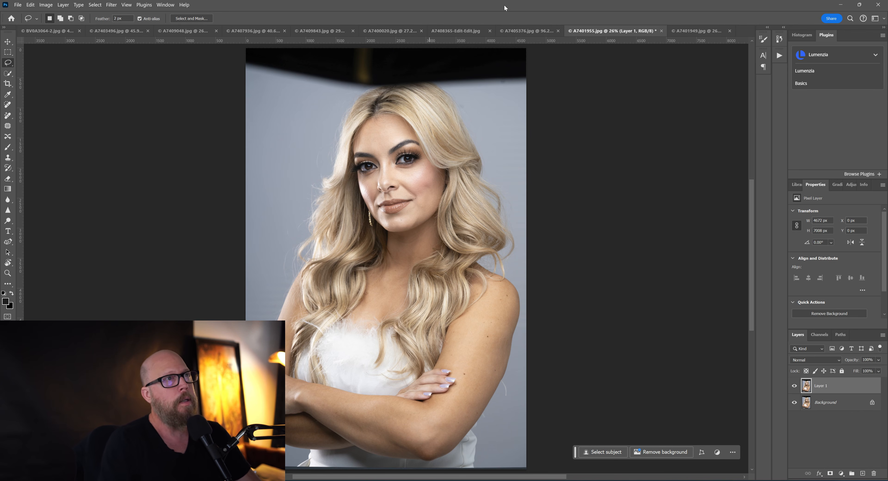
# - Lasso the dark band above the backdrop edge, skirting the top of the hair, and run Generative Fill on it without a prompt
pyautogui.moveTo(544, 80); pyautogui.dragTo(511, 89)
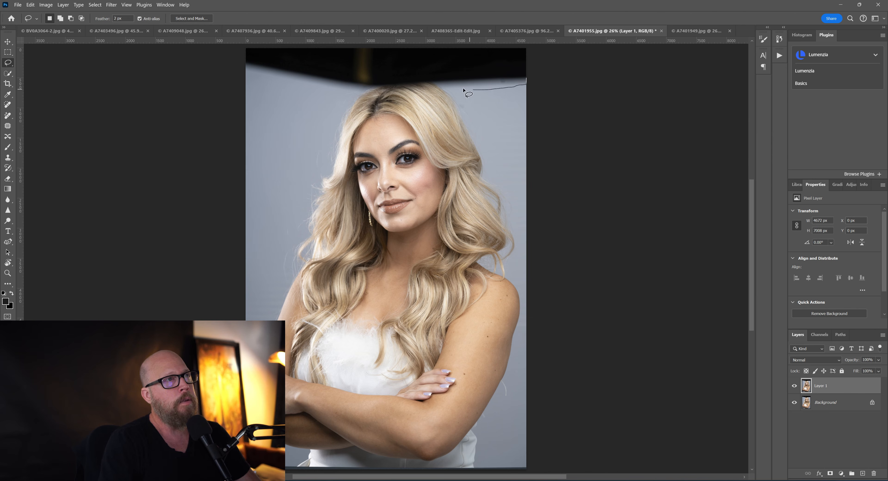
pyautogui.moveTo(420, 90); pyautogui.dragTo(333, 92)
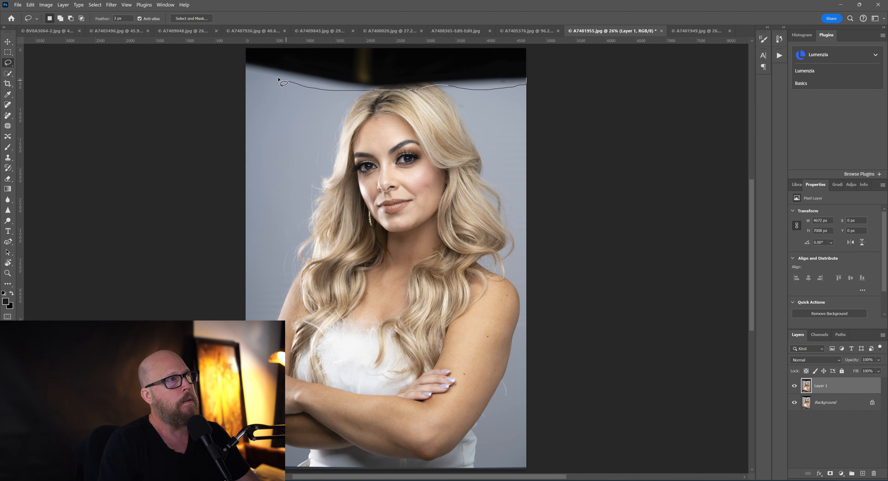
pyautogui.moveTo(345, 25); pyautogui.dragTo(558, 16)
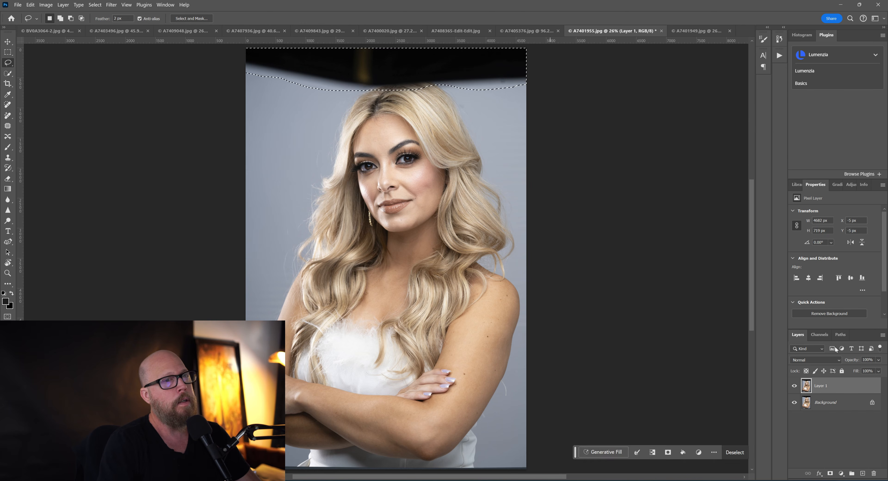
pyautogui.click(604, 452)
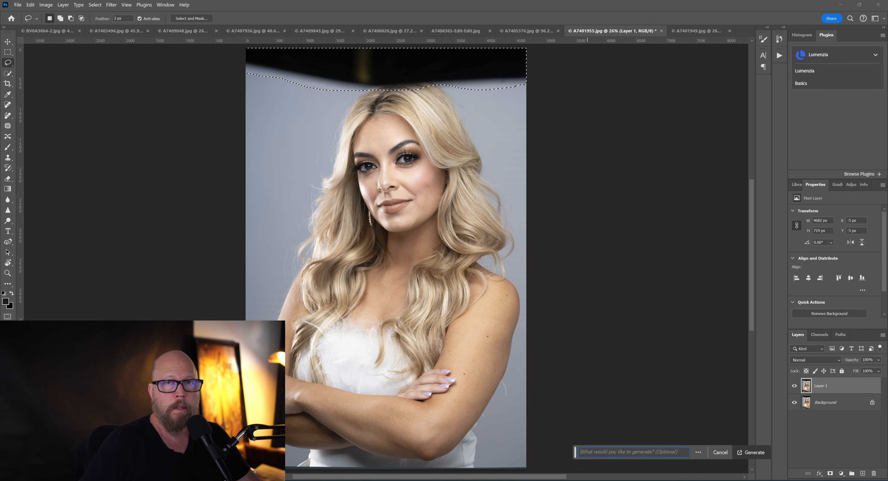
pyautogui.click(751, 452)
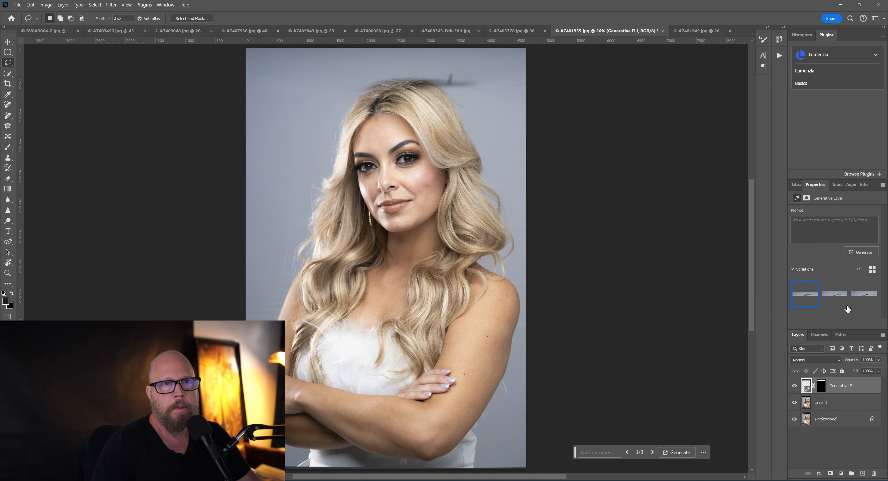
# - Compare the Generative Fill variations, keep the third one, and flatten the image
pyautogui.click(836, 293)
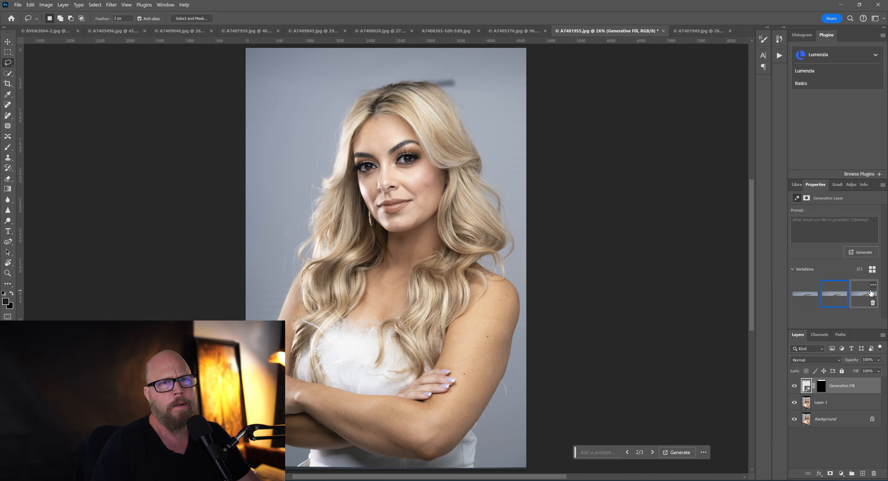
pyautogui.click(868, 292)
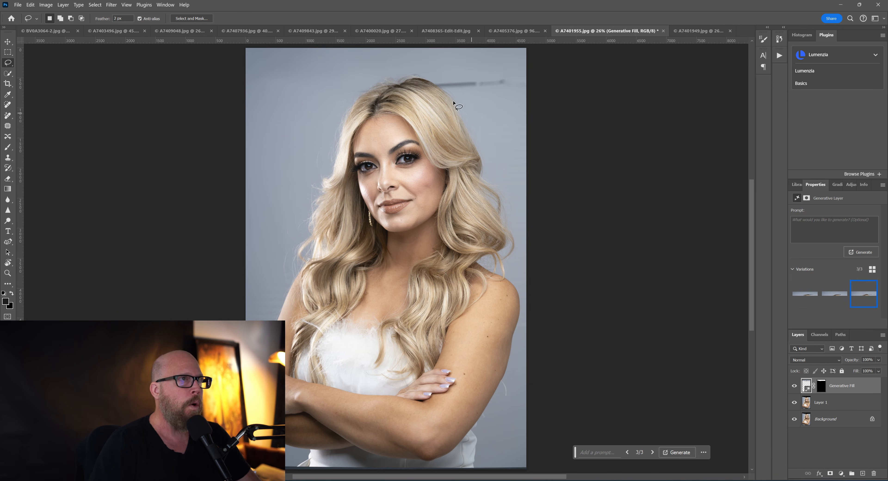
pyautogui.scroll(5, 423, 99)
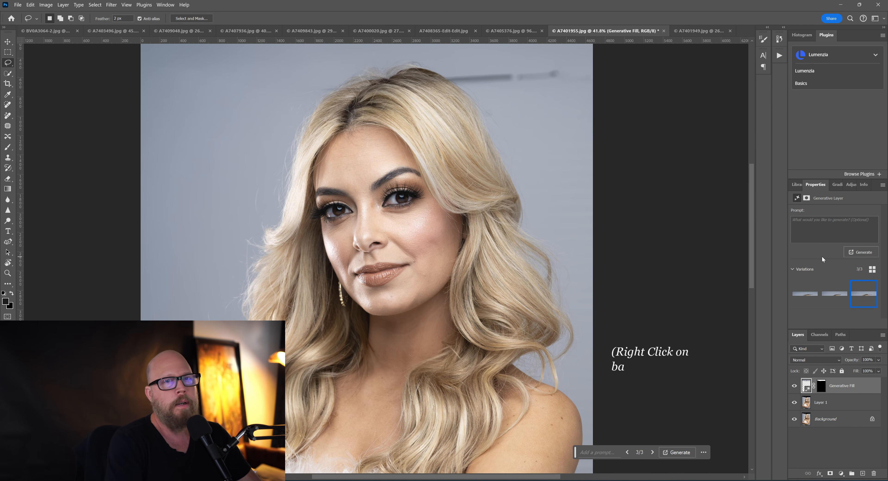
pyautogui.rightClick(861, 425)
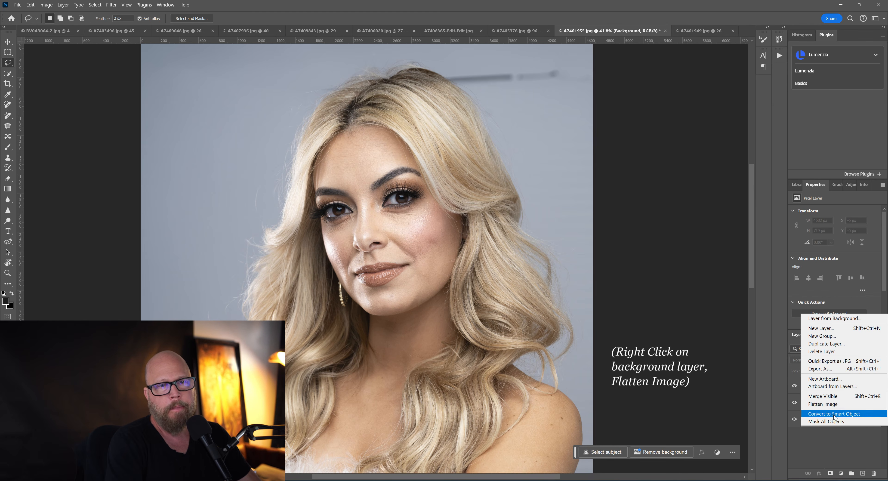
pyautogui.click(828, 407)
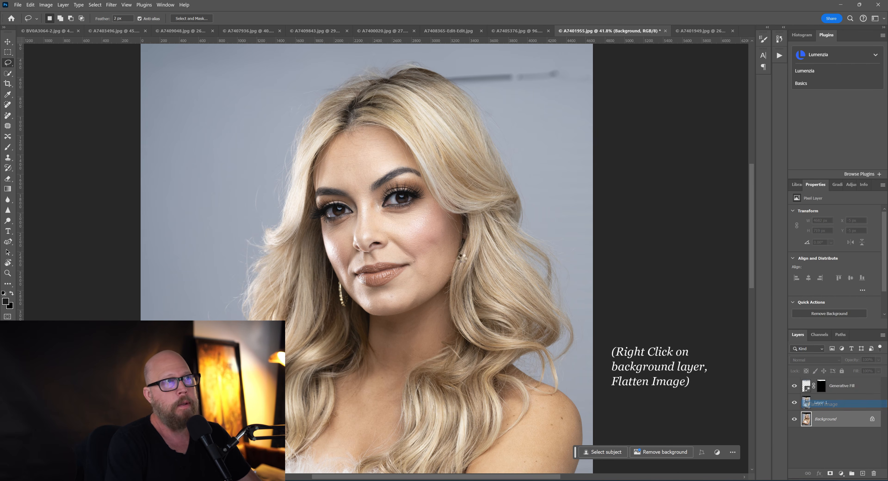
# - Remove the leftover dark streak in the backdrop to the right of the hair using the Remove tool at size 300
pyautogui.click(8, 115)
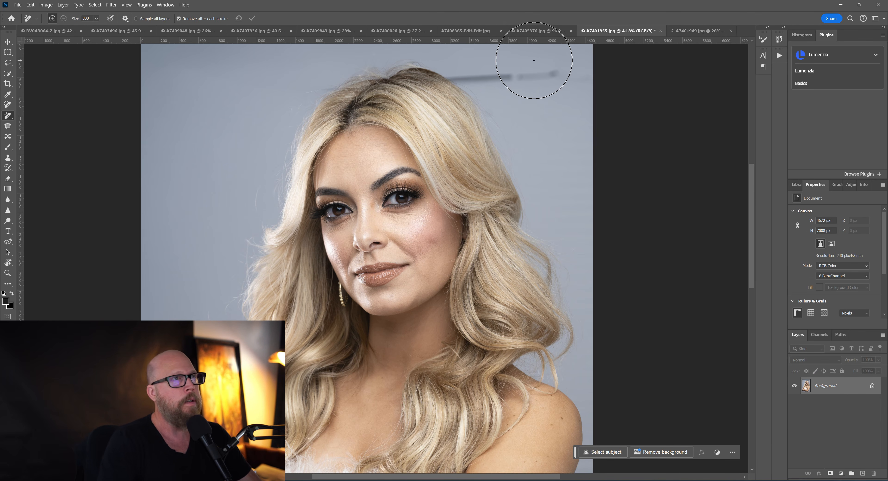
pyautogui.press('[')
pyautogui.press('[')
pyautogui.press('[')
pyautogui.press('[')
pyautogui.press('[')
pyautogui.moveTo(560, 74); pyautogui.dragTo(558, 76)
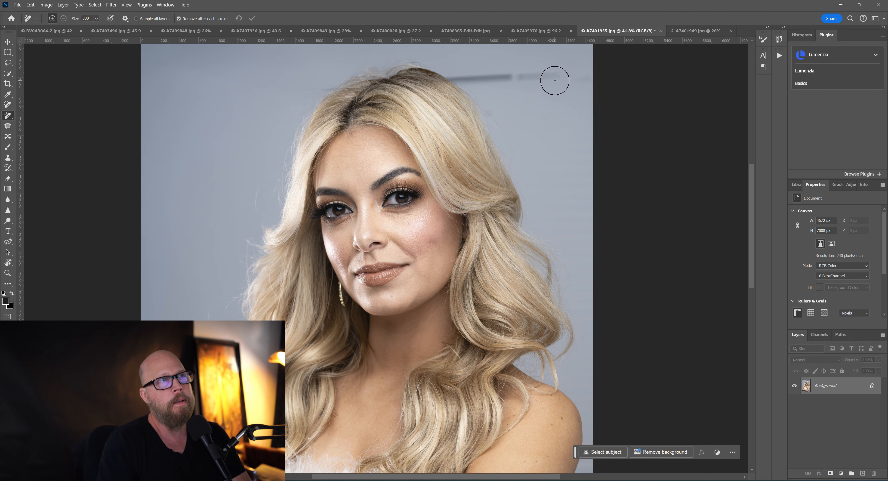
pyautogui.moveTo(563, 79); pyautogui.dragTo(450, 66)
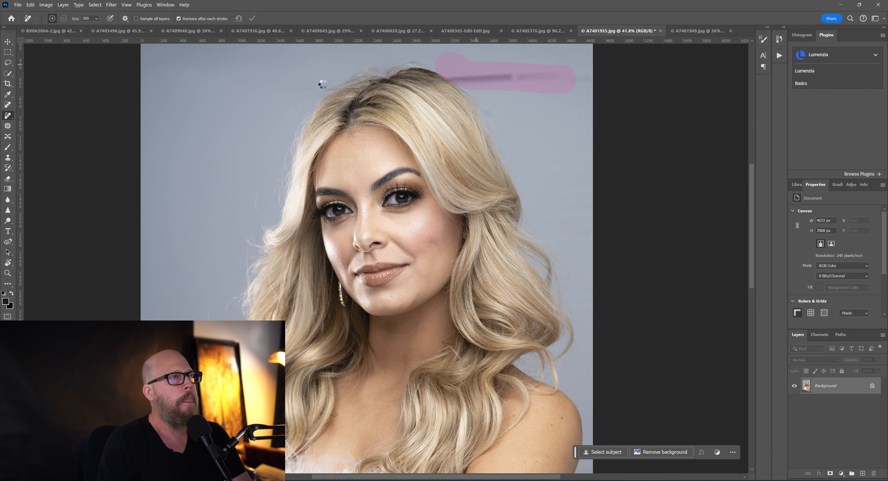
# - Remove the faint backdrop line to the left of the hair at brush size 200, and fit the whole portrait in view
pyautogui.press('[')
pyautogui.press('[')
pyautogui.moveTo(326, 80); pyautogui.dragTo(302, 88)
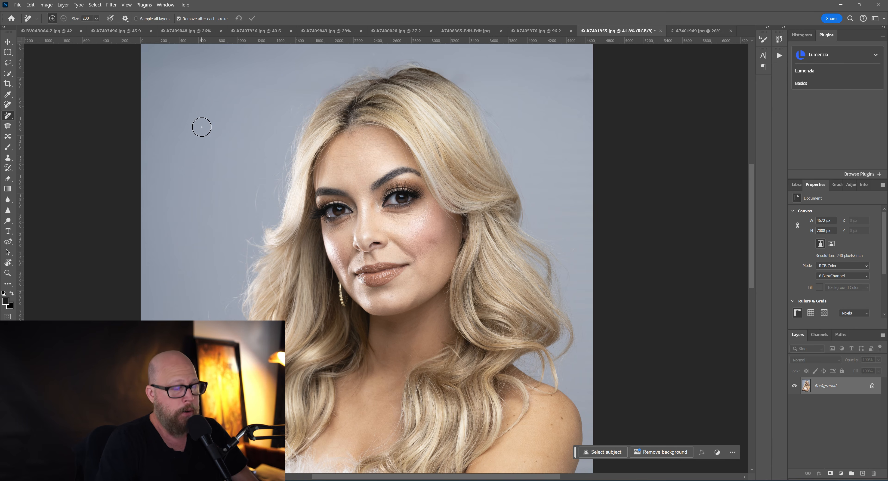
pyautogui.hotkey('ctrl', '0')
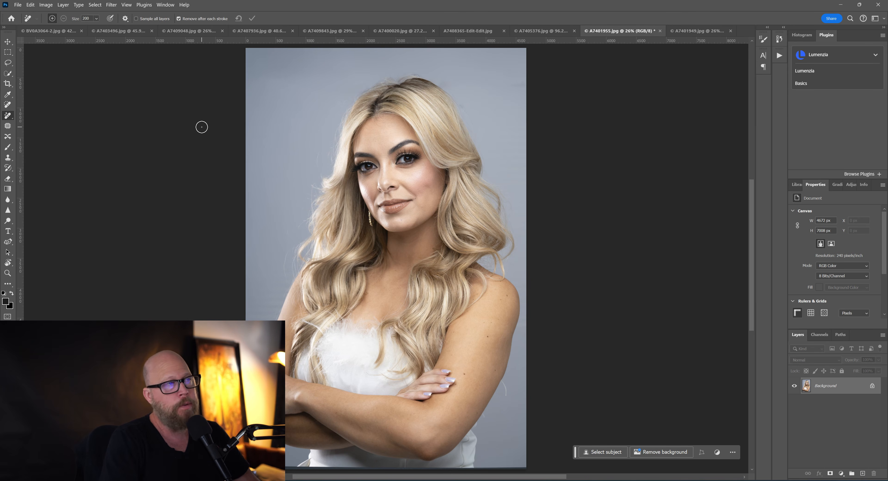